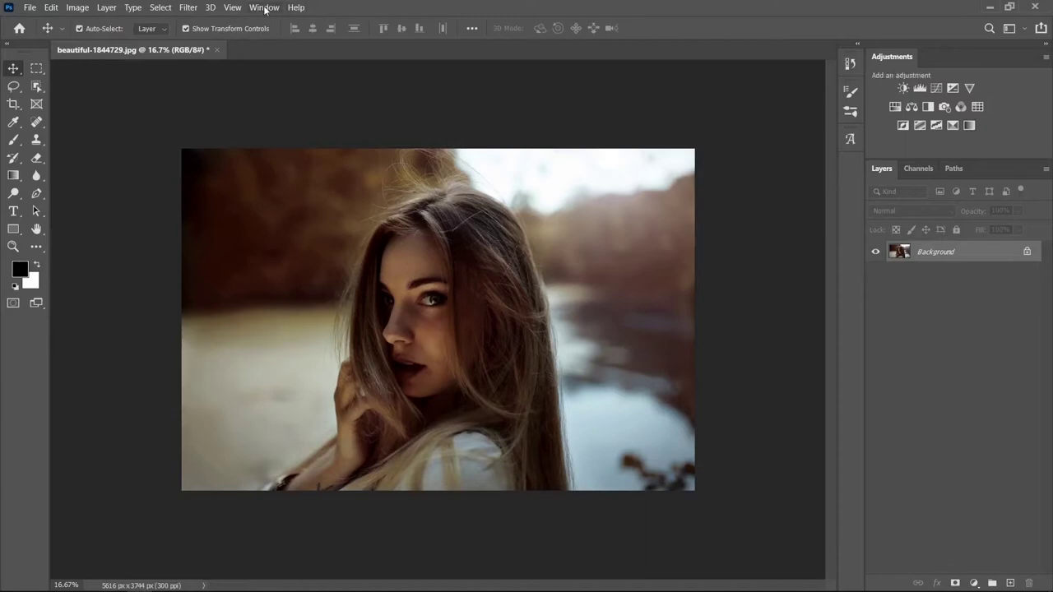
- Show the Adjustments panel and open the new fill or adjustment layer type list
left_click(265, 10)
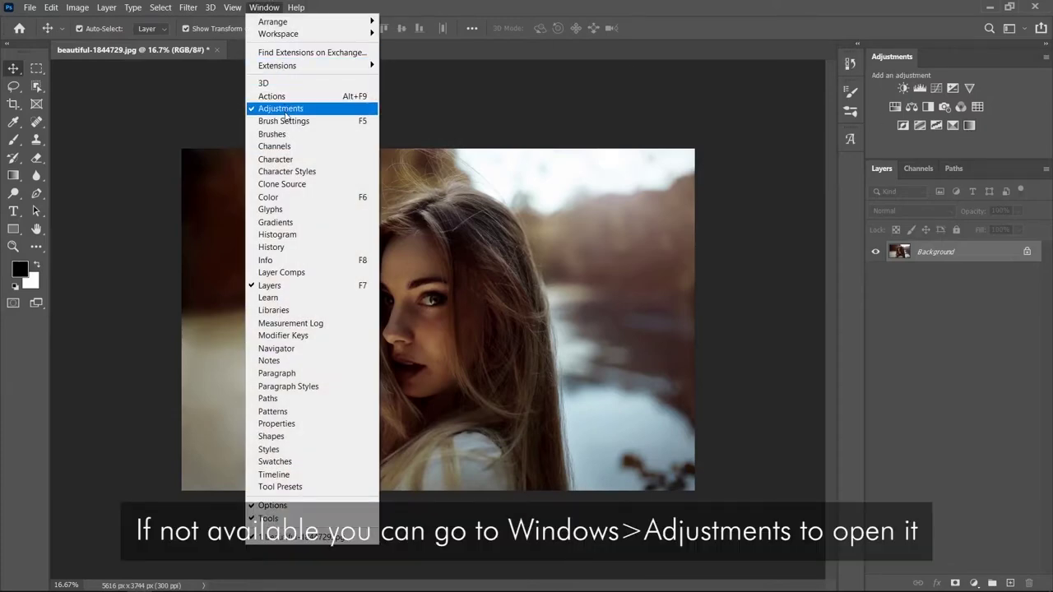
left_click(752, 346)
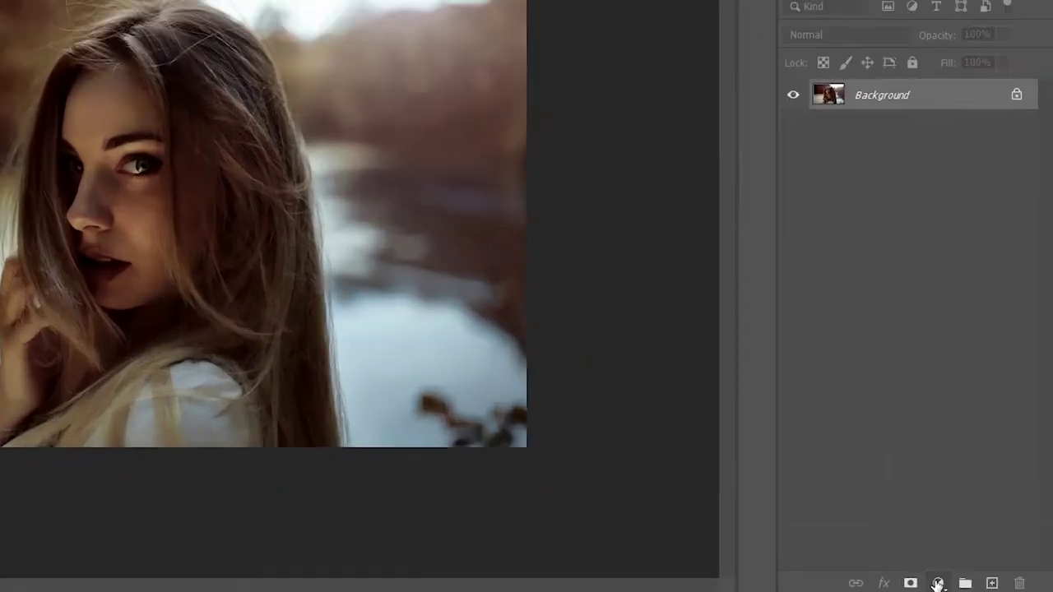
left_click(973, 584)
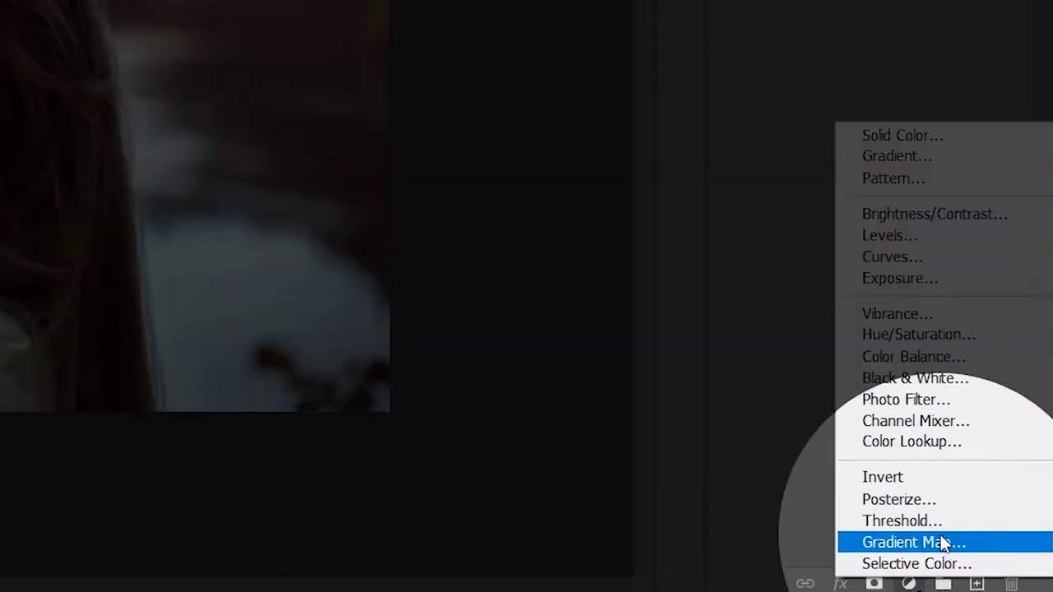
- Add a Gradient Map layer and load the Black, White gradient preset in its editor
left_click(944, 542)
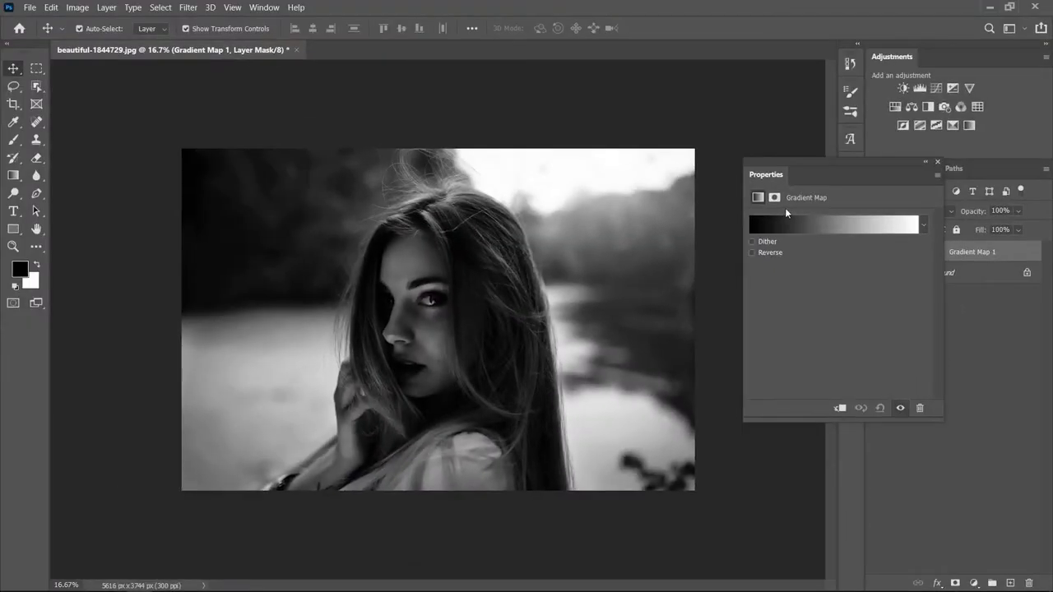
left_click_drag(834, 161, 710, 149)
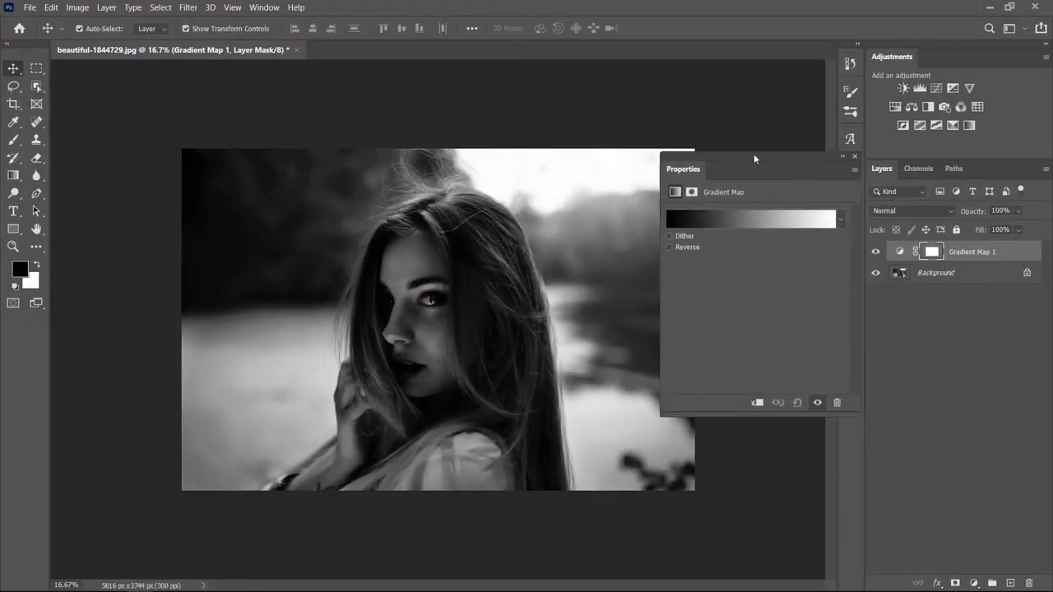
left_click(684, 211)
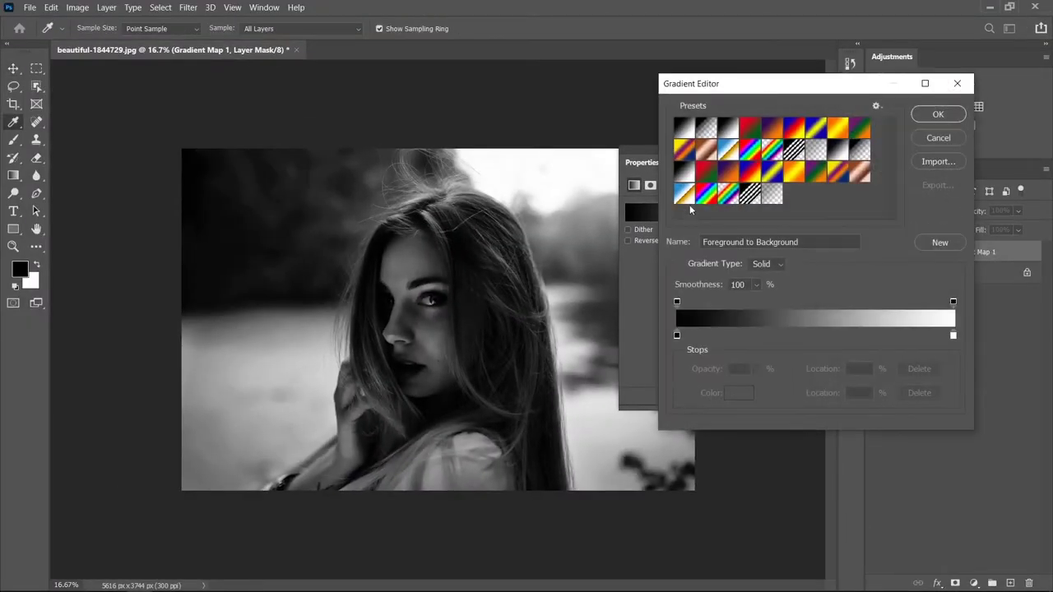
left_click(728, 130)
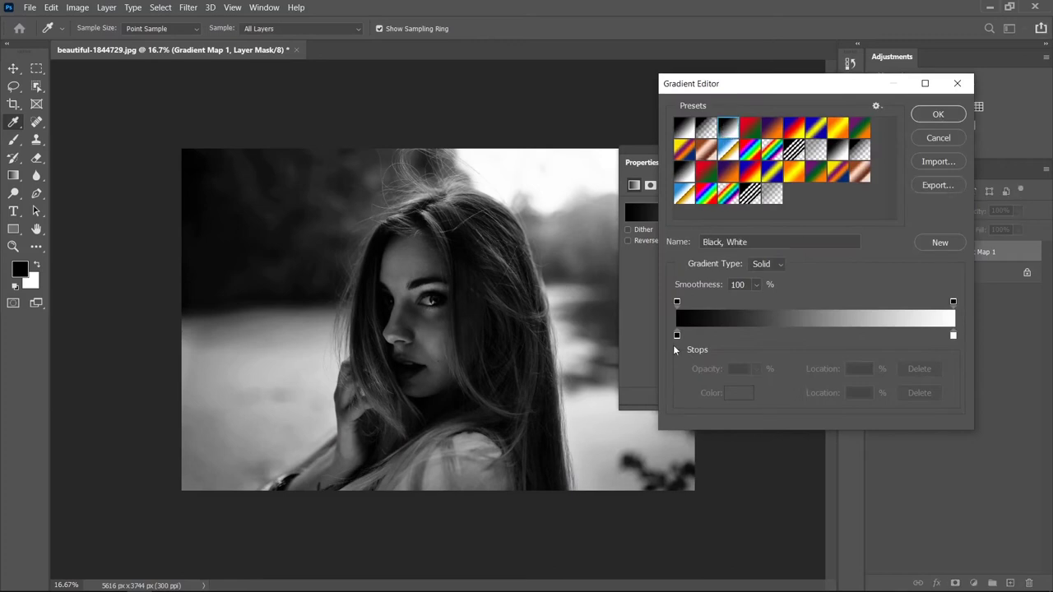
- Change the gradient's dark end stop to deep navy 020221
double_click(677, 335)
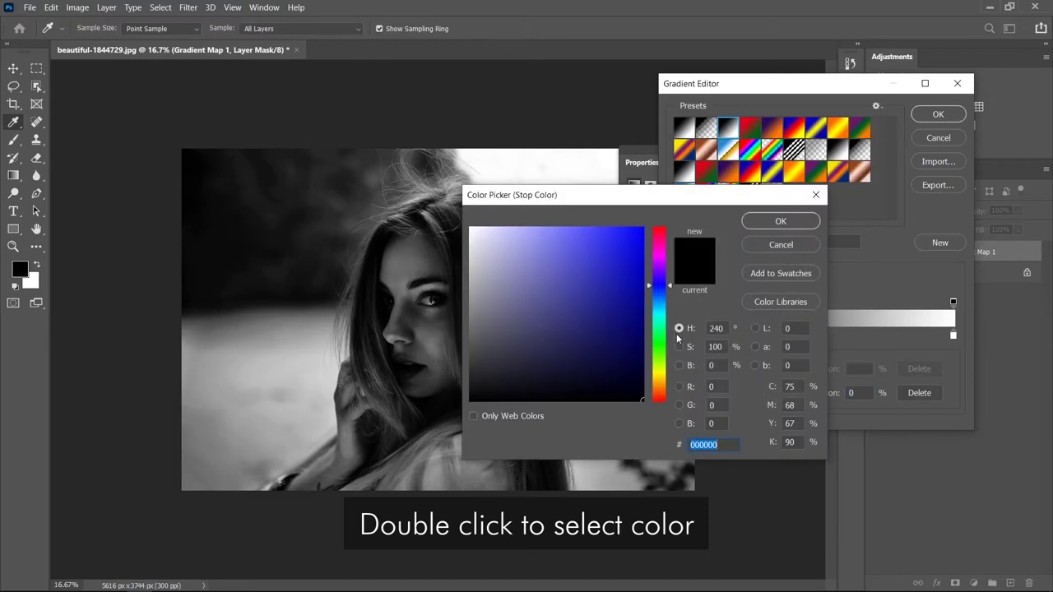
mouse_move(615, 275)
left_mouse_down()
mouse_move(592, 234)
mouse_move(631, 365)
left_mouse_up()
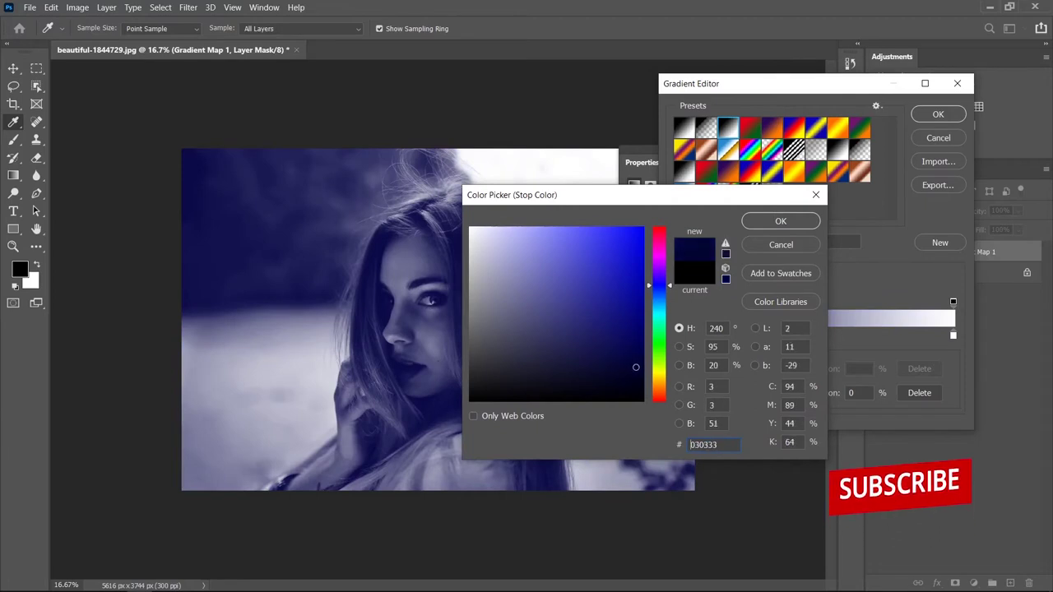
left_click_drag(631, 366, 634, 377)
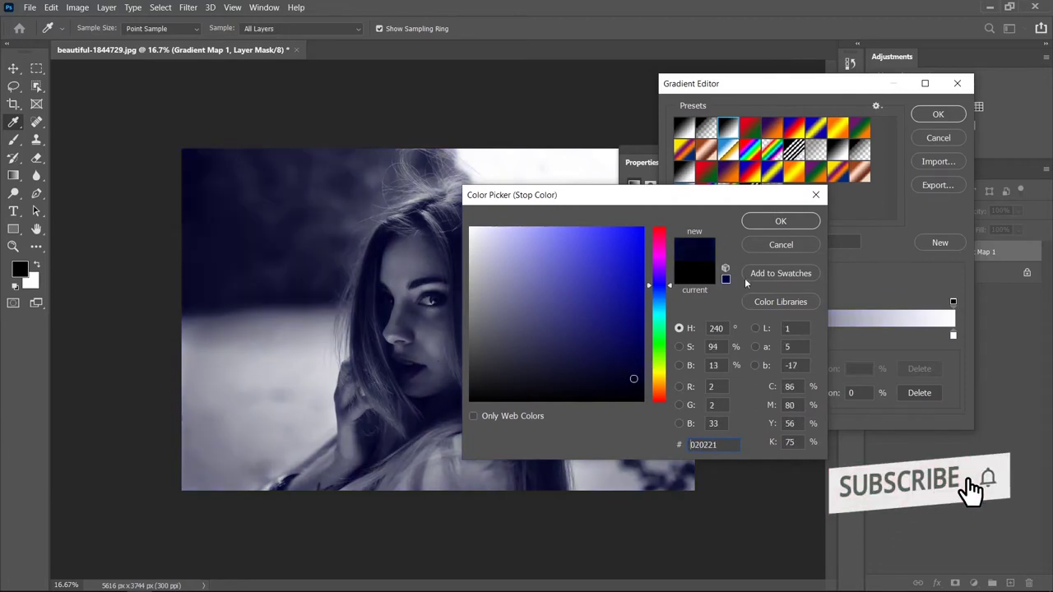
left_click(776, 226)
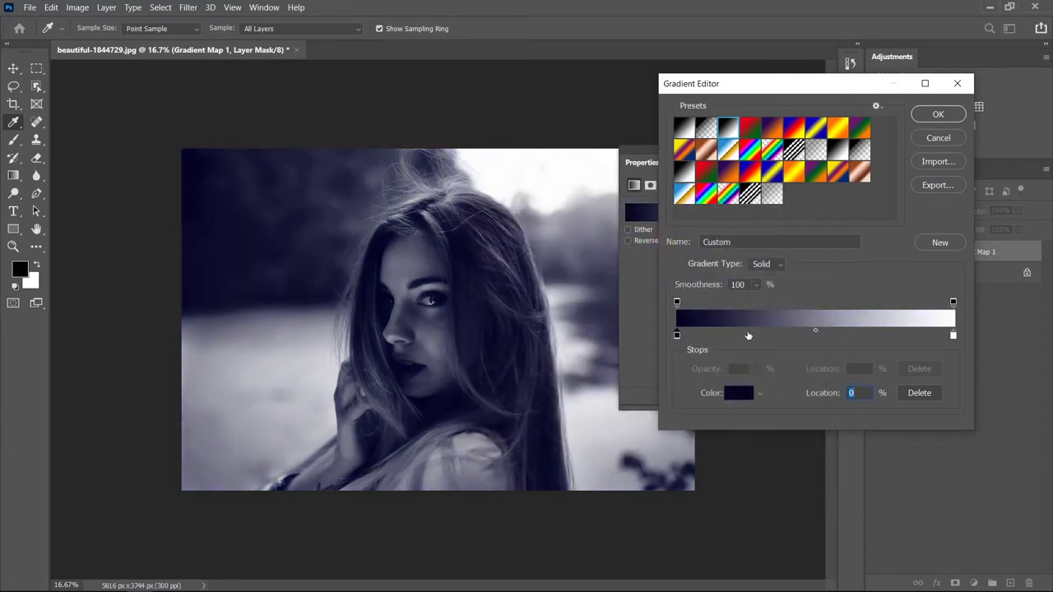
- Add a blue-violet colour stop in the middle of the gradient
left_click(757, 335)
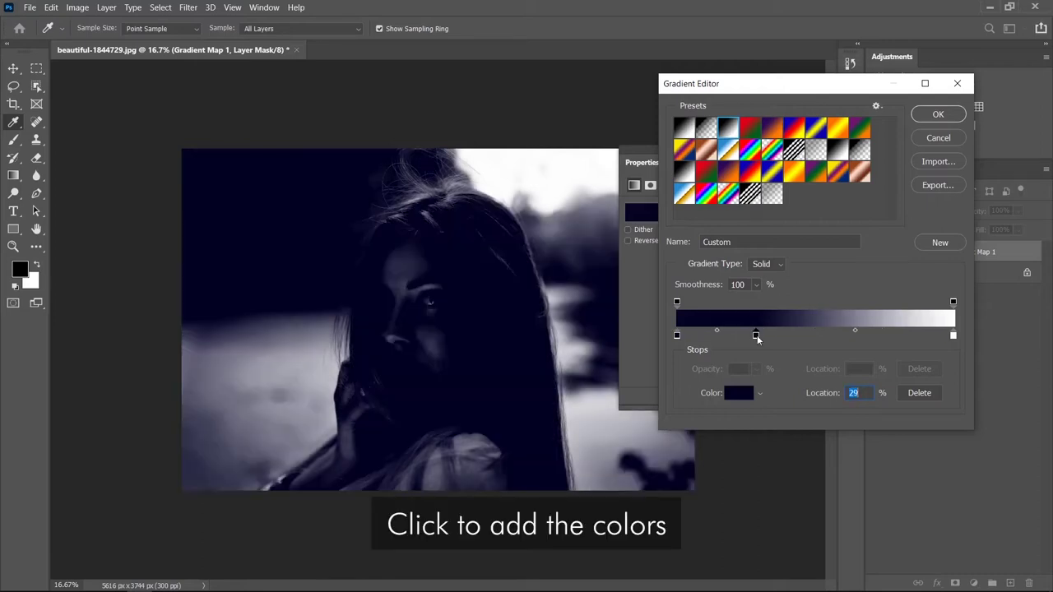
double_click(758, 335)
left_click(577, 233)
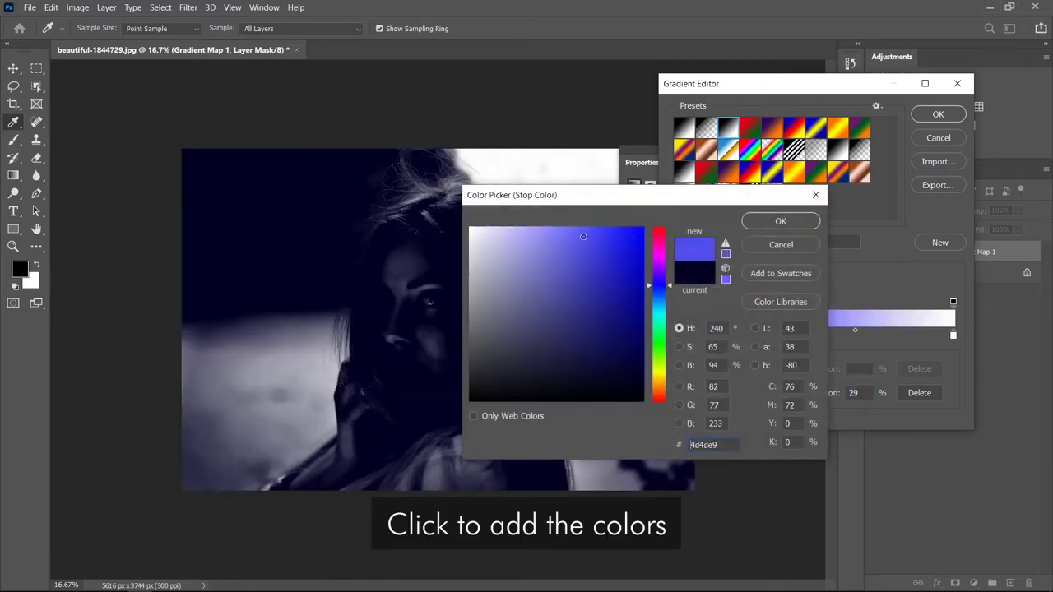
mouse_move(599, 237)
left_mouse_down()
mouse_move(639, 235)
mouse_move(521, 233)
mouse_move(567, 232)
left_mouse_up()
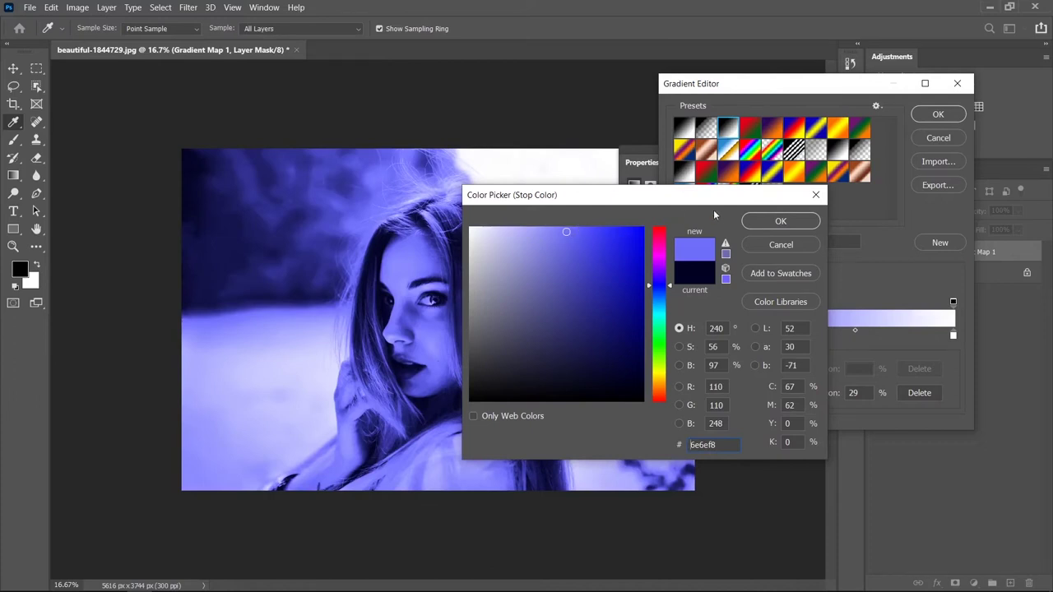
left_click(777, 222)
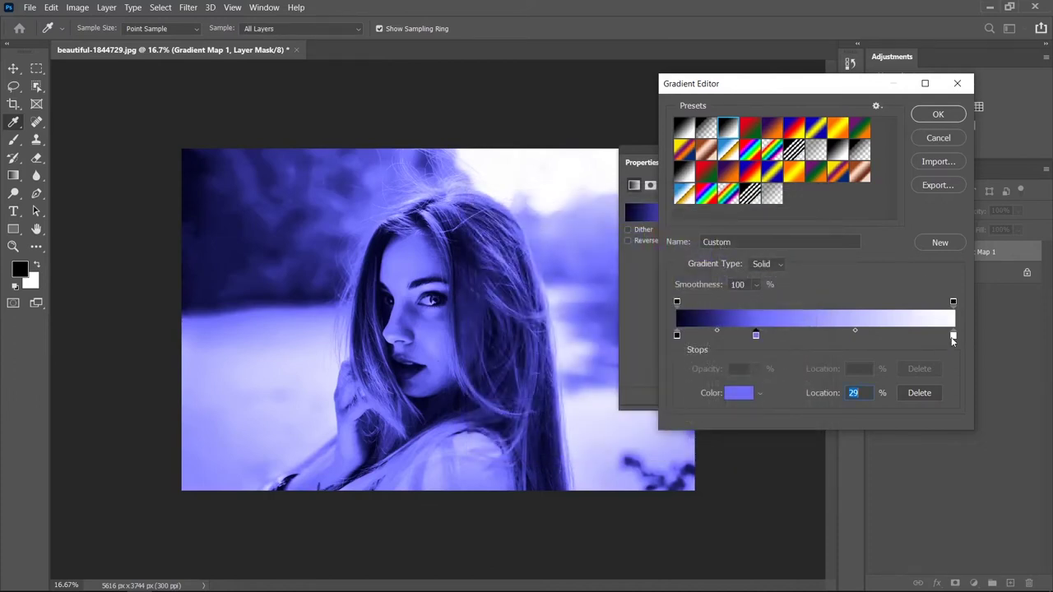
- Make the light end pale blue abbcf4, move the middle stop to 38%, and apply
double_click(952, 336)
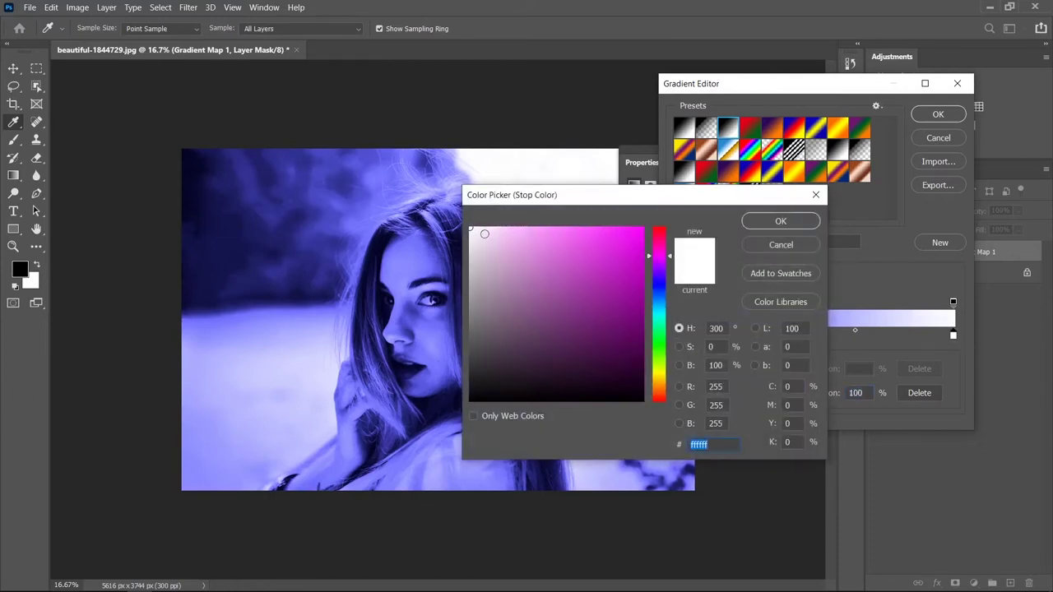
left_click_drag(485, 234, 493, 231)
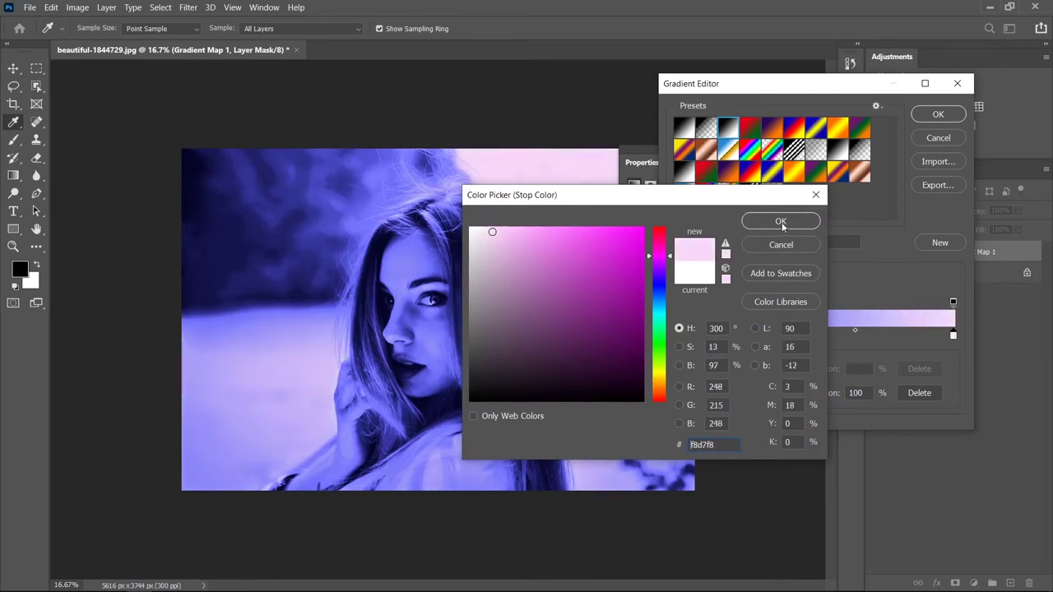
mouse_move(671, 257)
left_mouse_down()
mouse_move(671, 302)
mouse_move(670, 292)
left_mouse_up()
left_click(521, 235)
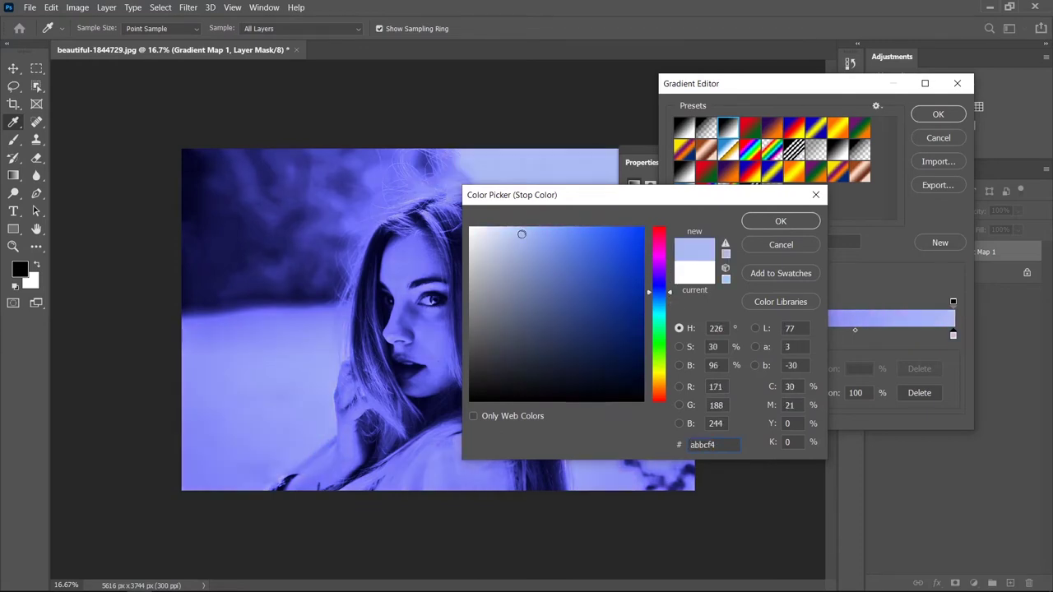
left_click(781, 221)
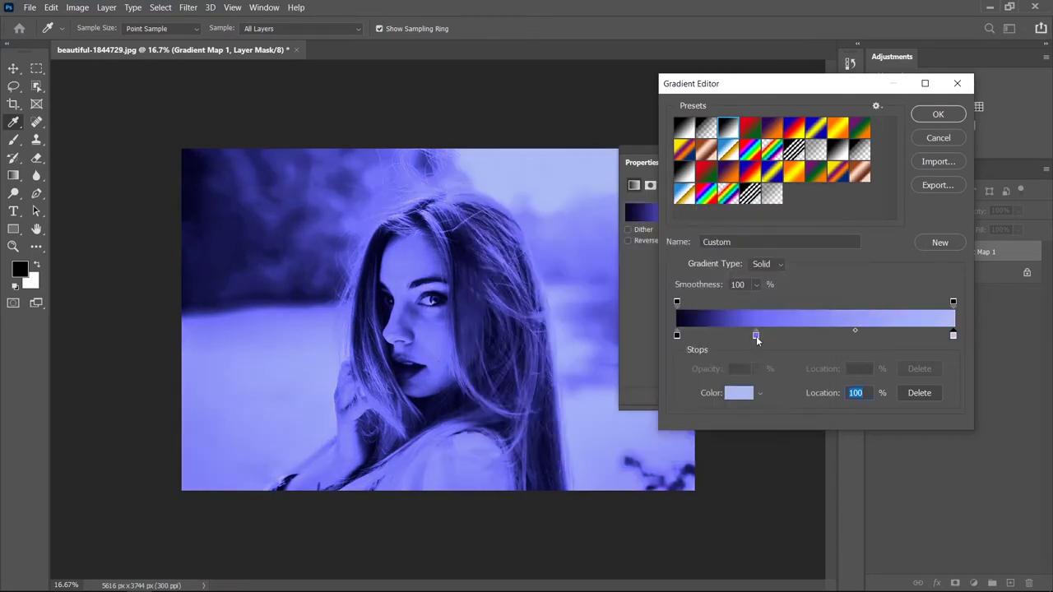
left_click_drag(756, 336, 779, 338)
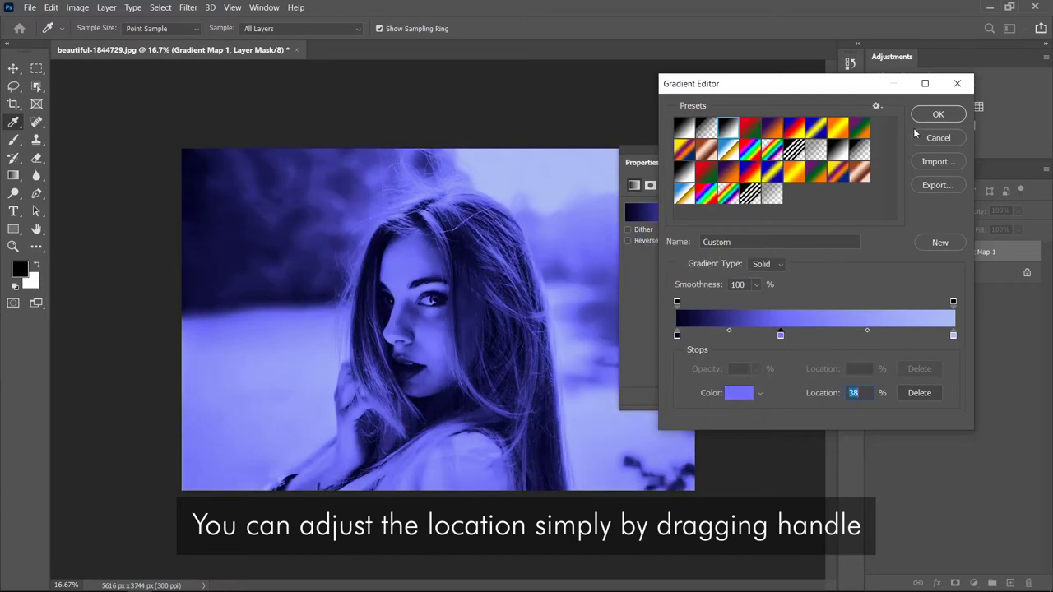
left_click(935, 114)
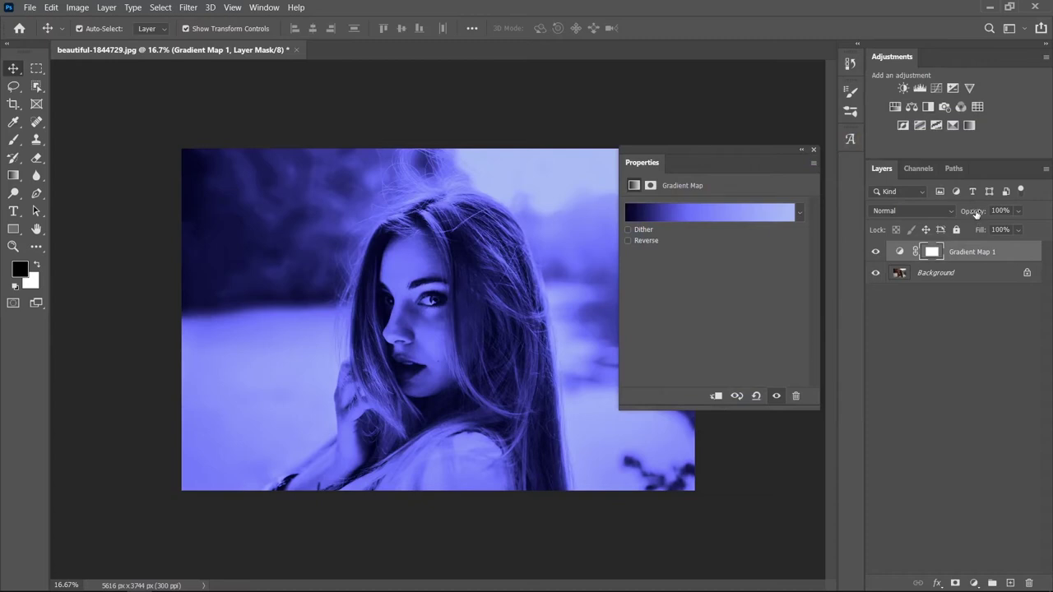
- Lower Gradient Map 1 to 52% opacity, toggle its visibility to compare, and close Properties
left_click_drag(976, 214, 942, 216)
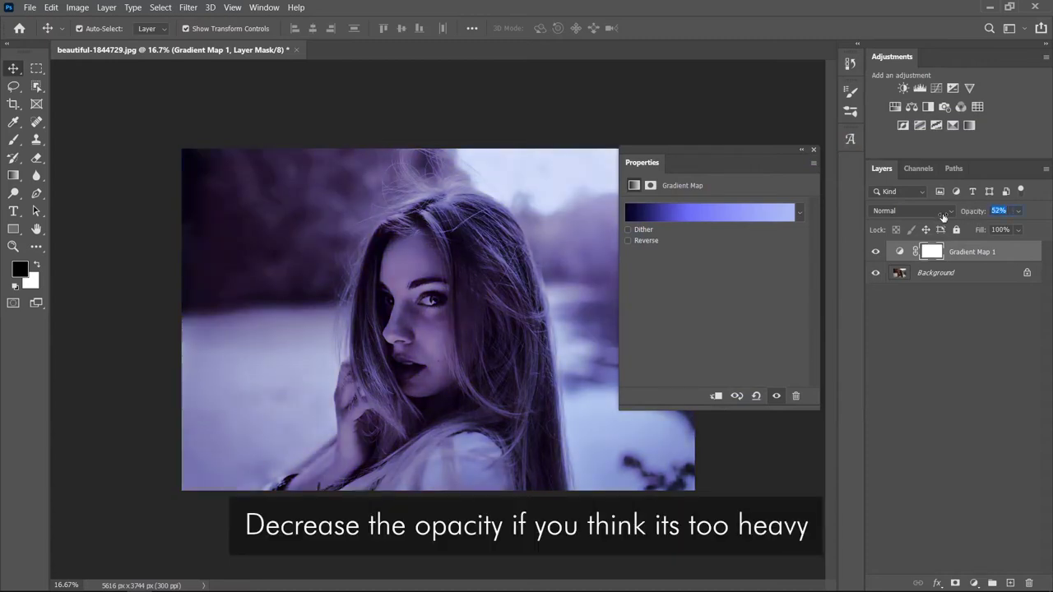
left_click(885, 311)
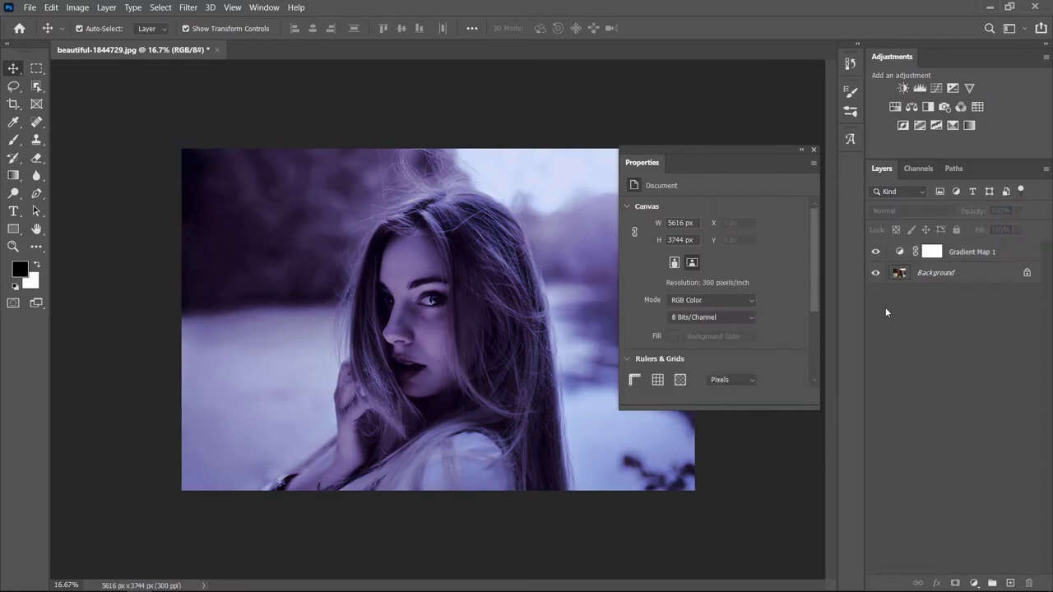
left_click(875, 252)
left_click(875, 254)
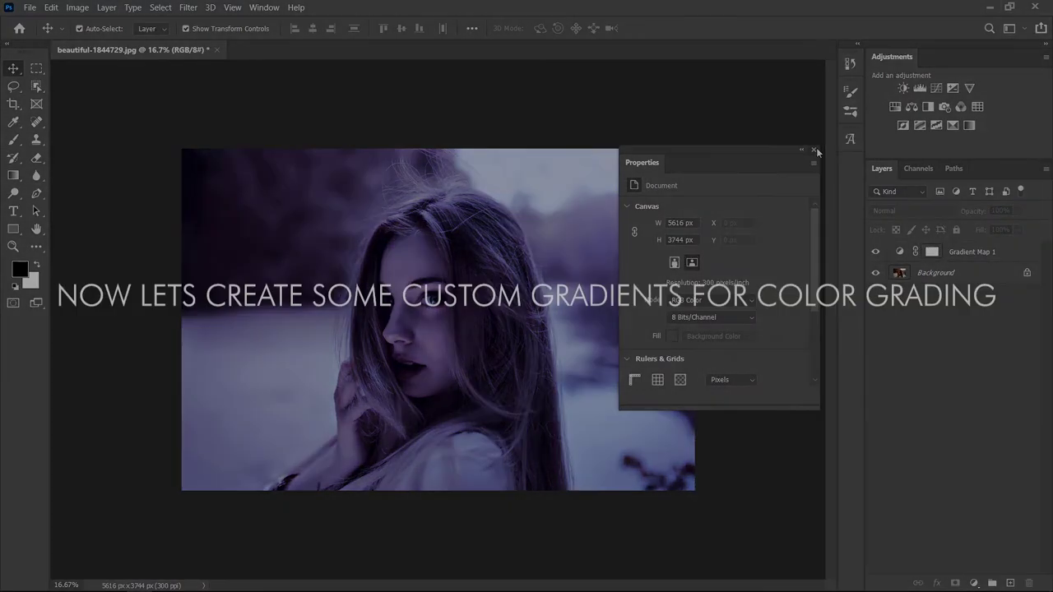
left_click(812, 150)
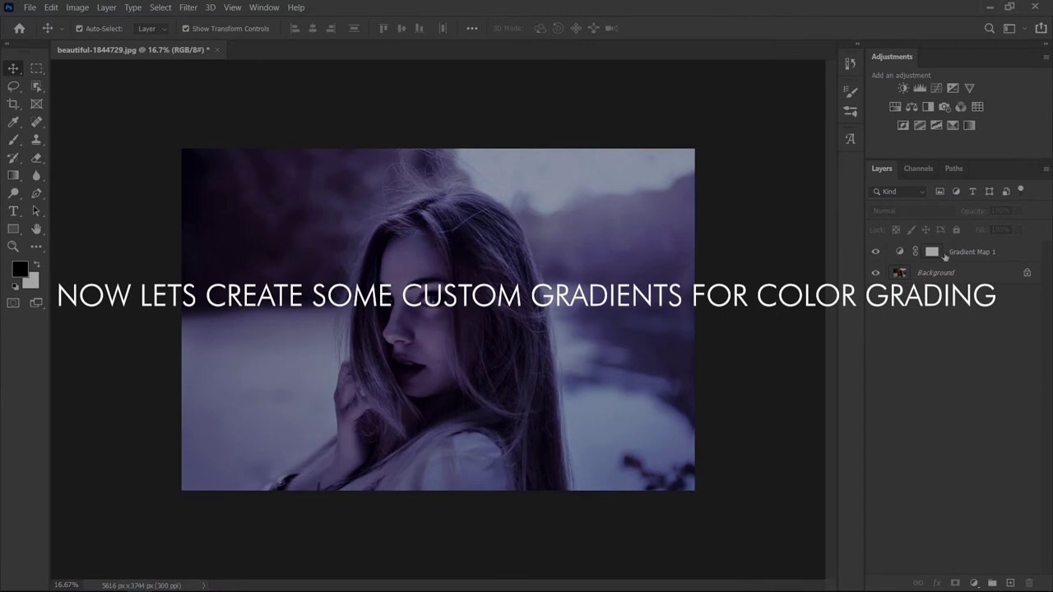
left_click_drag(962, 252, 1041, 439)
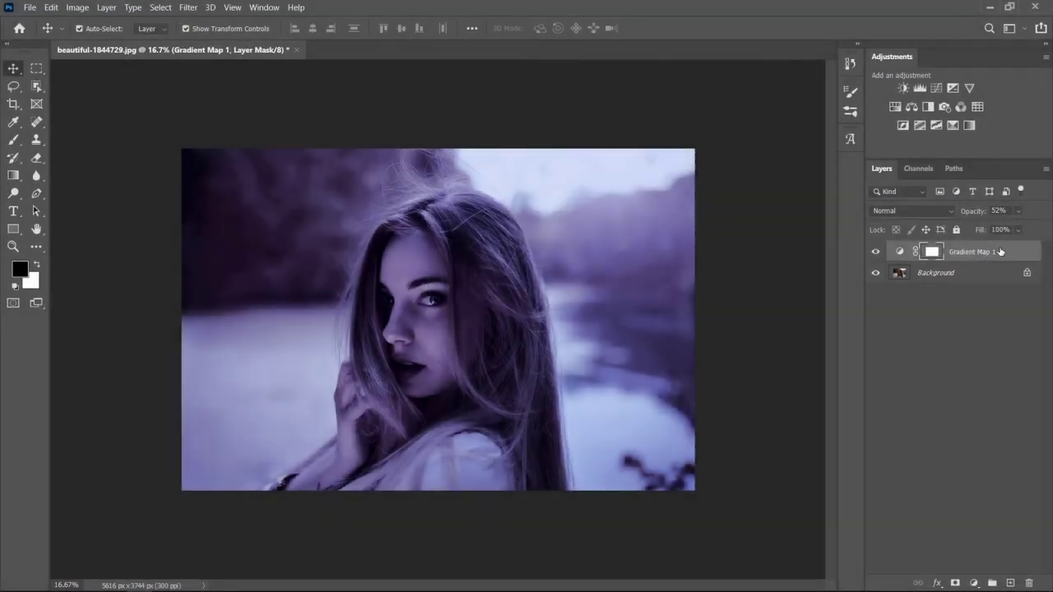
- Replace Gradient Map 1 with a fresh gradient map and enter navy 101f3f for its dark stop
left_click_drag(1041, 439, 1028, 583)
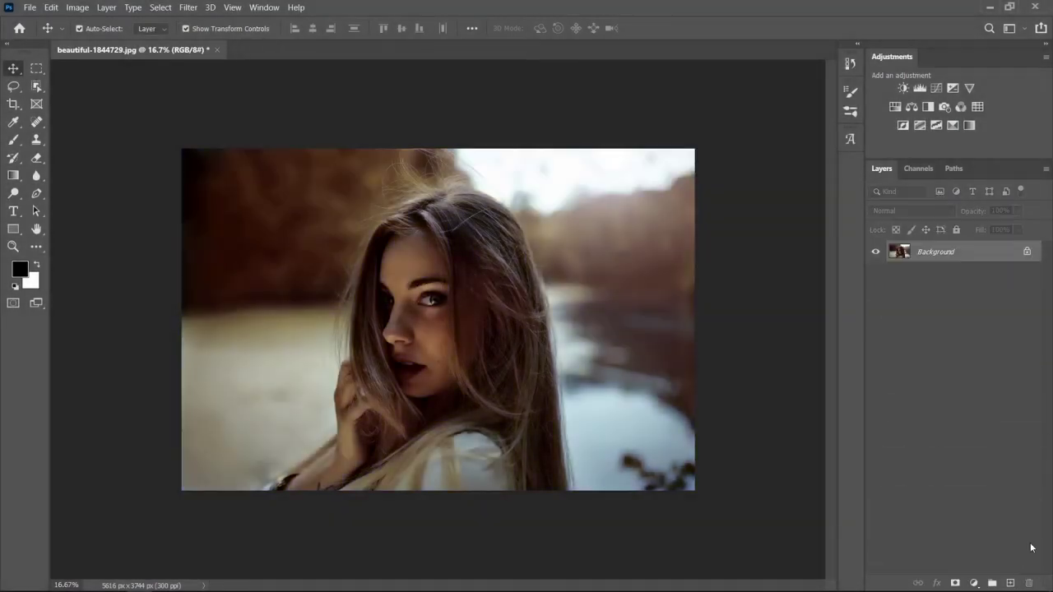
left_click(969, 125)
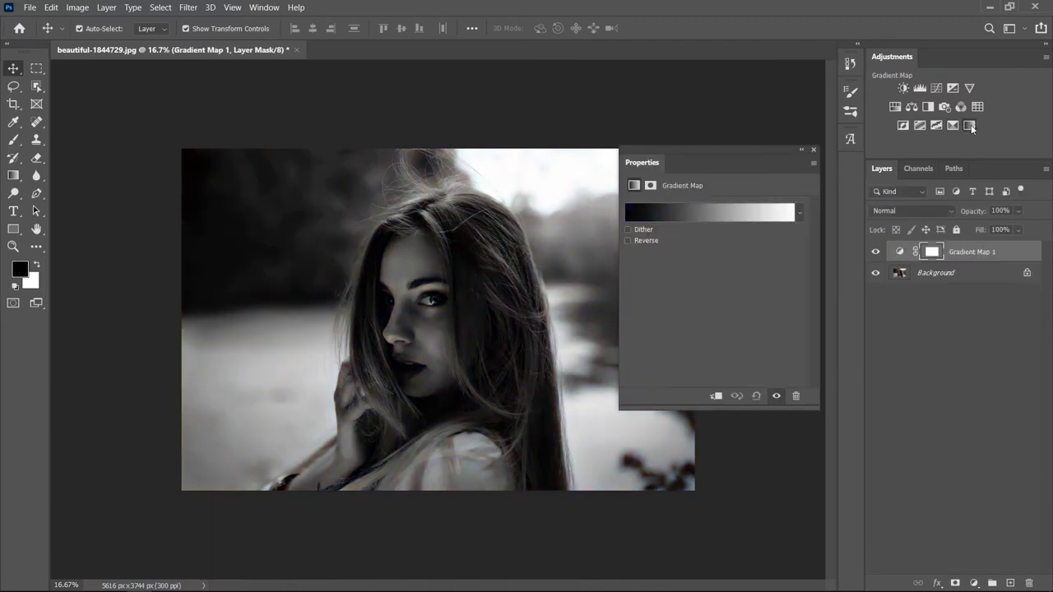
left_click(737, 219)
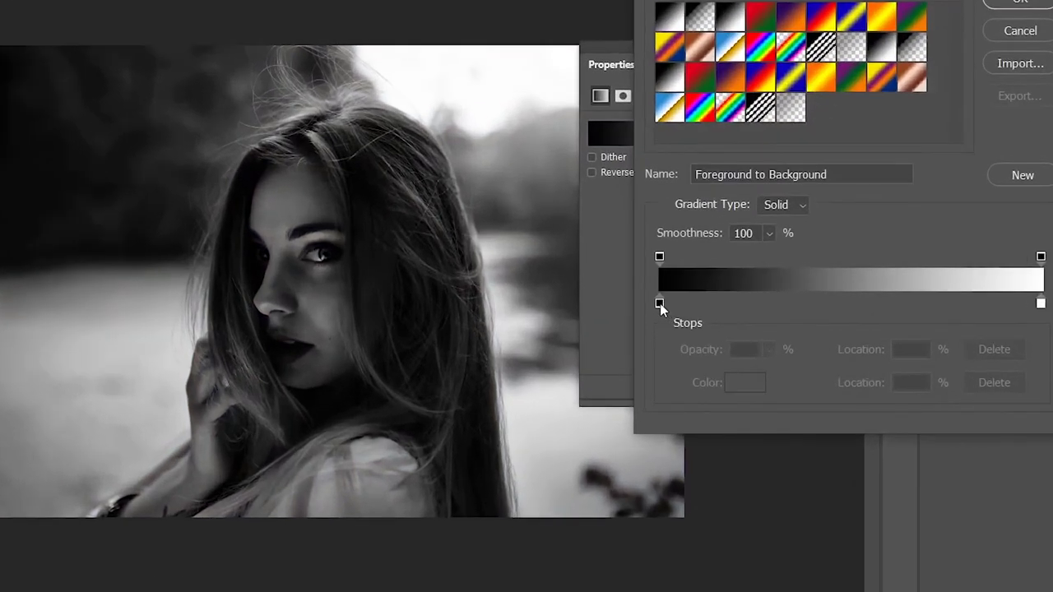
double_click(660, 303)
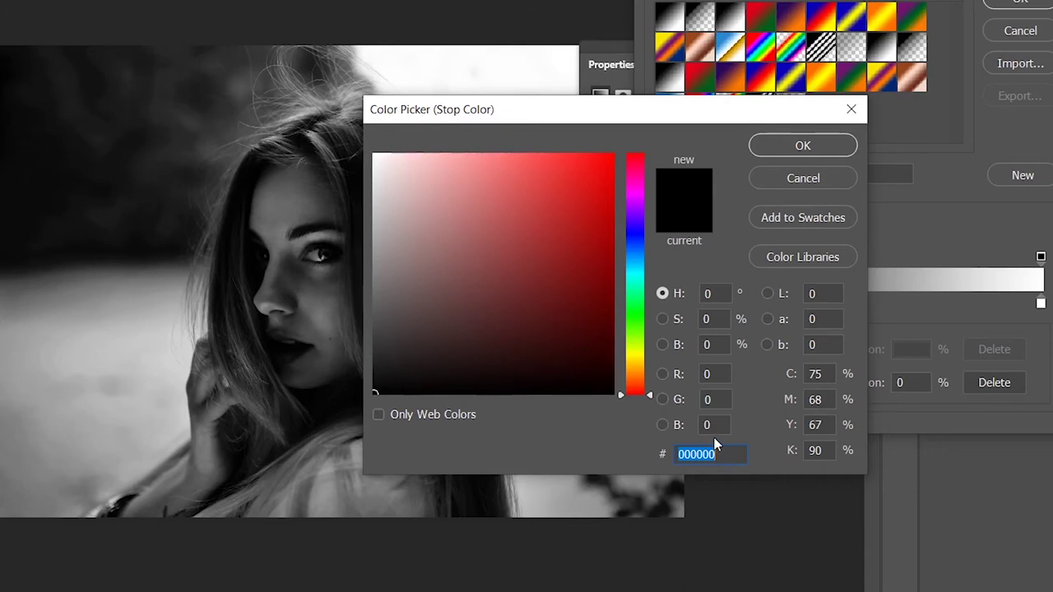
type("10")
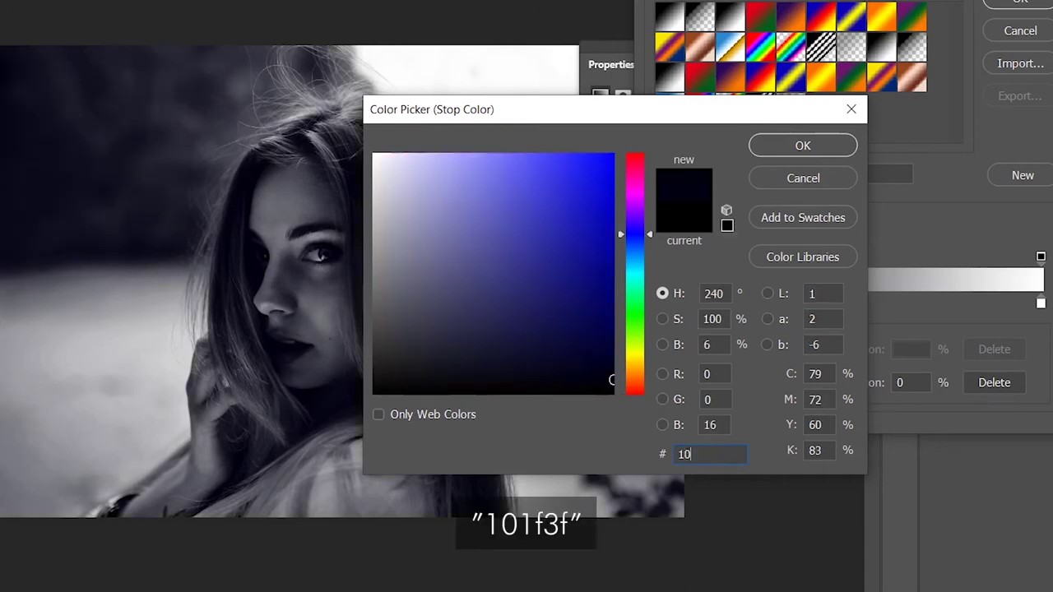
type("1f")
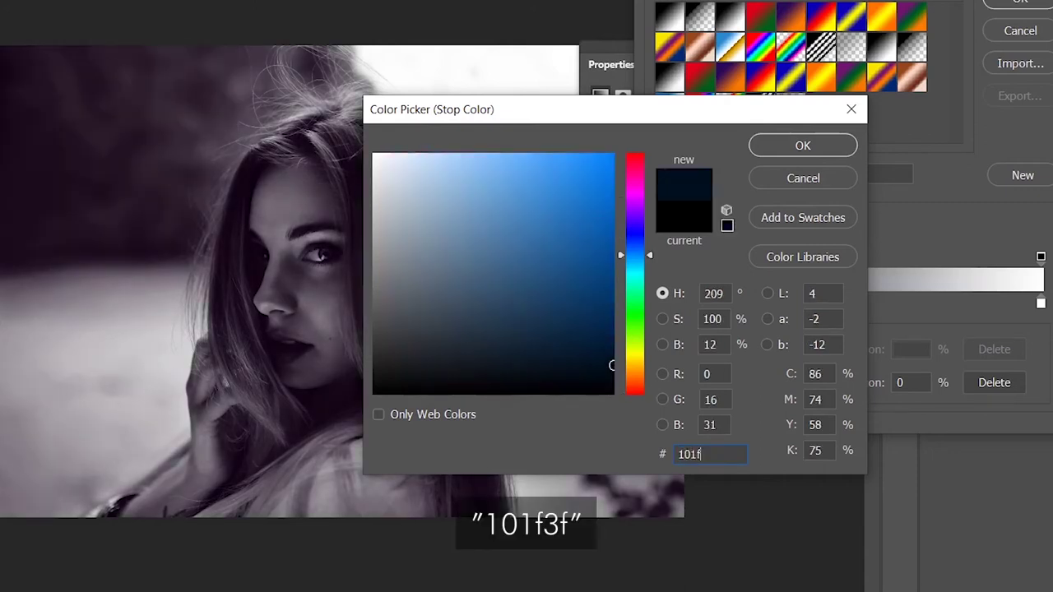
type("3f")
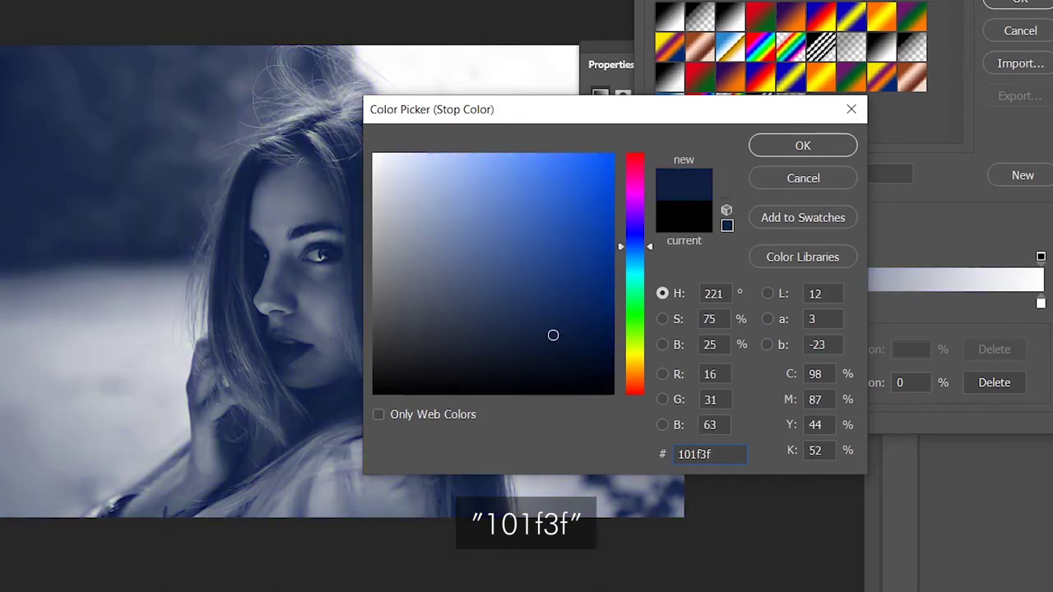
- Confirm the navy dark stop and add a brown 532d2a stop at 21%
left_click(779, 143)
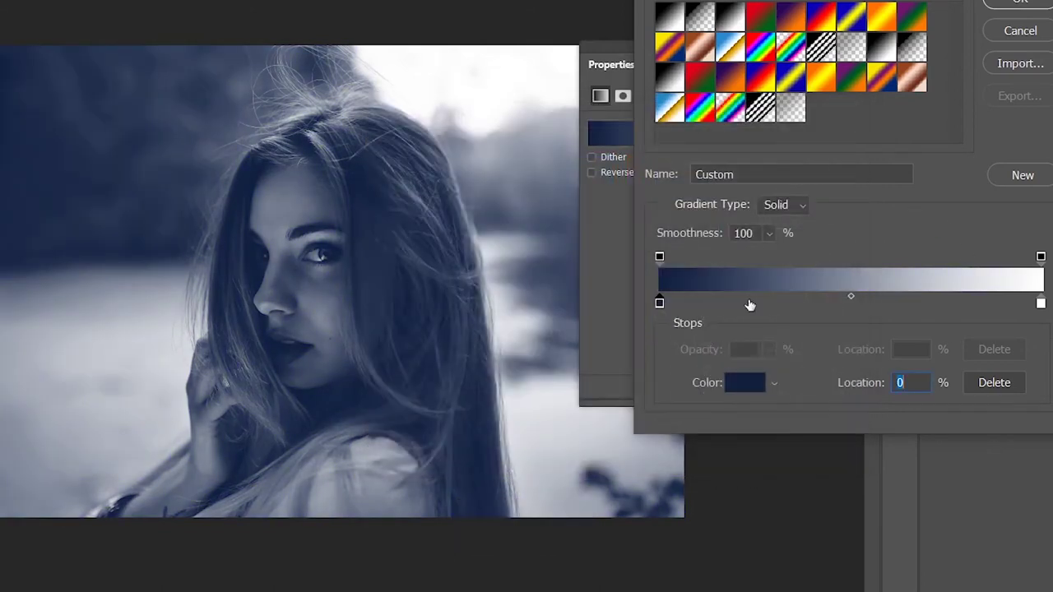
left_click(741, 304)
double_click(739, 305)
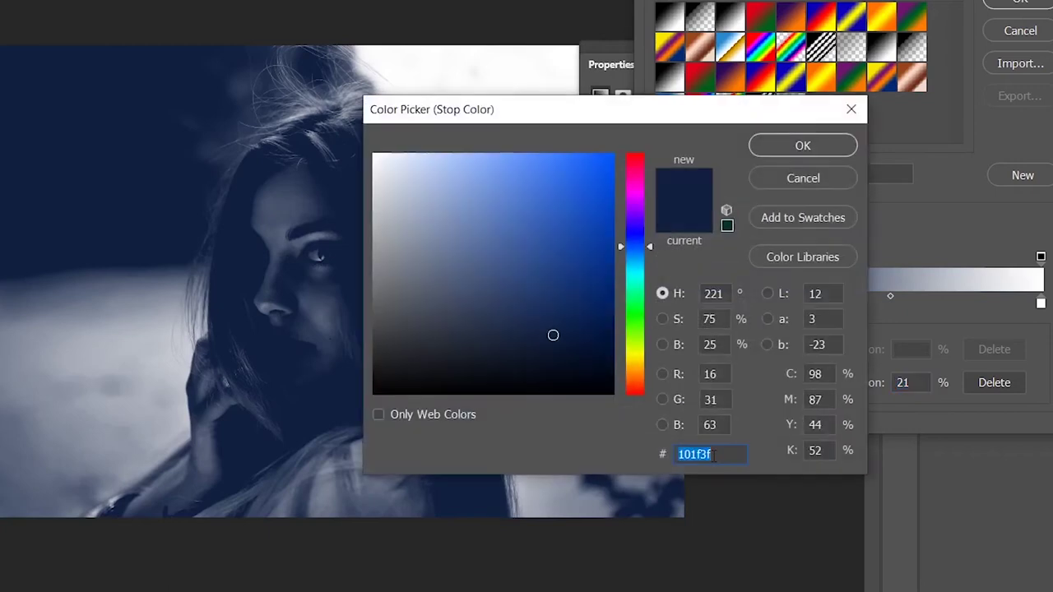
type("53")
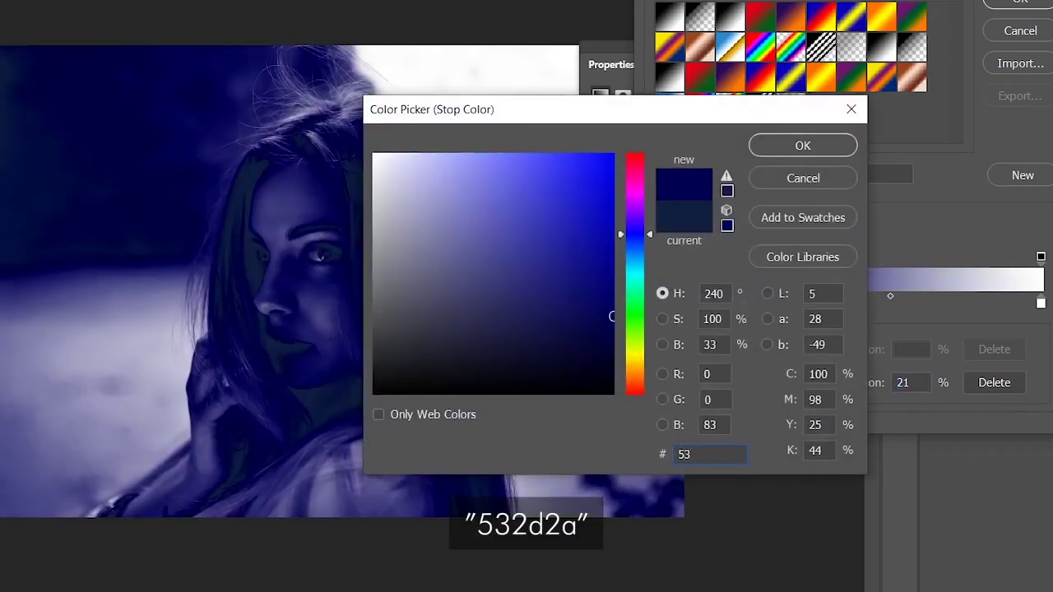
type("2d")
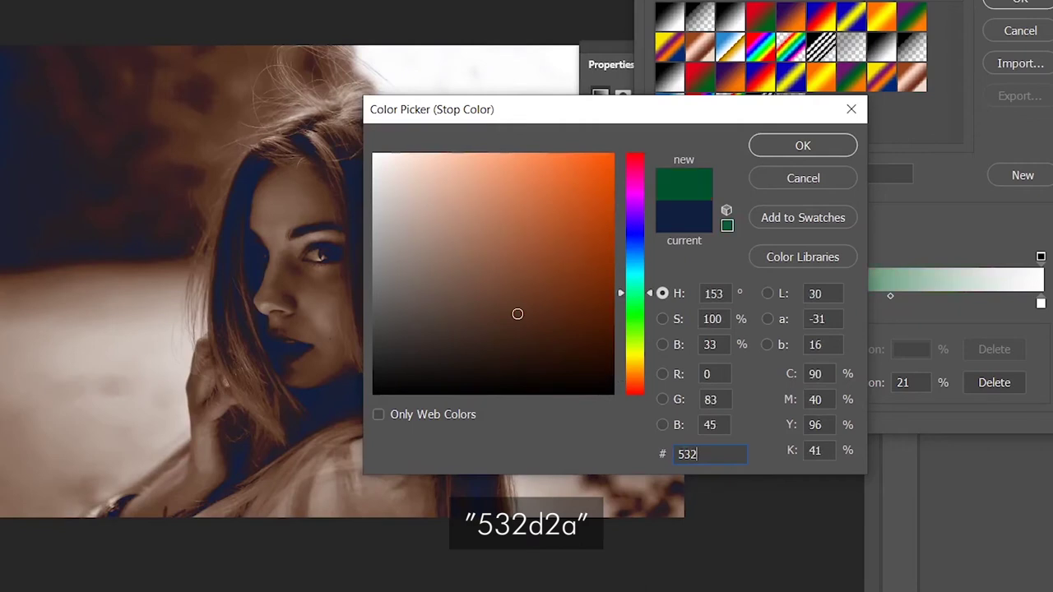
type("2")
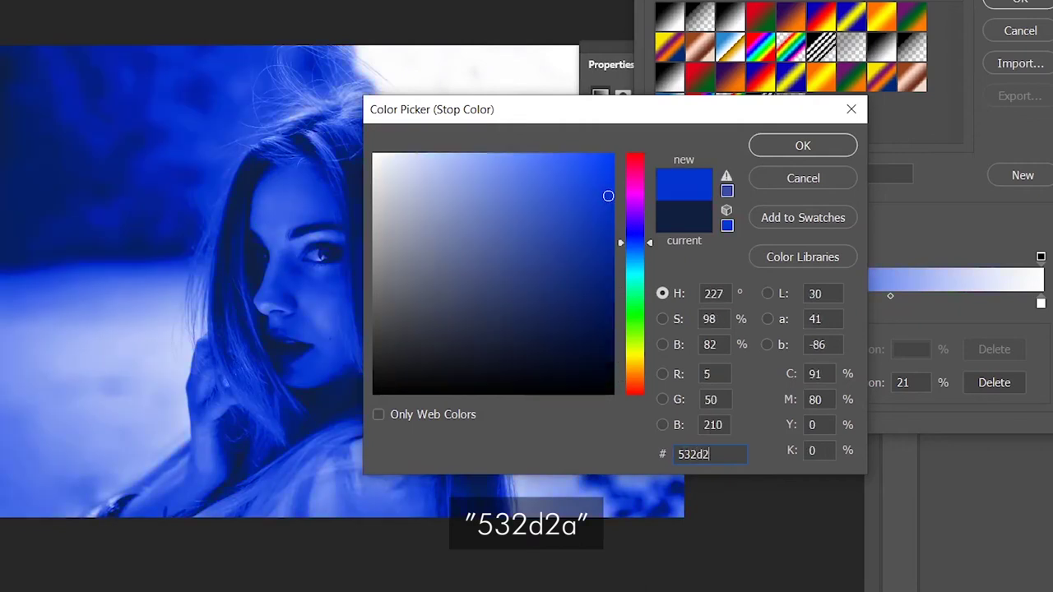
type("a")
key("Return")
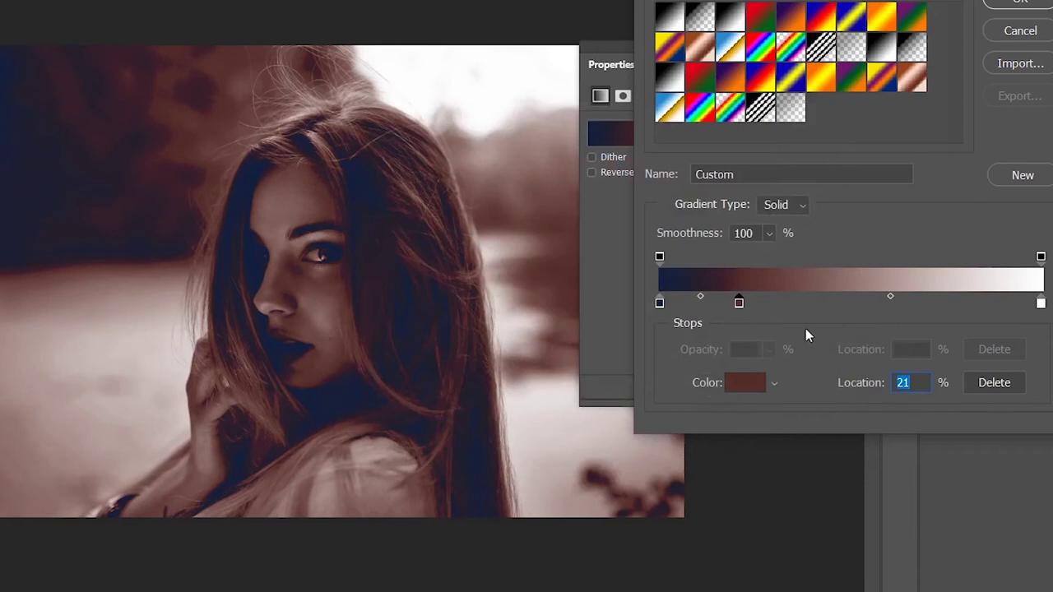
- Add a tan b87f47 stop at 52% and make the gradient's light end cyan
left_click(858, 304)
double_click(856, 303)
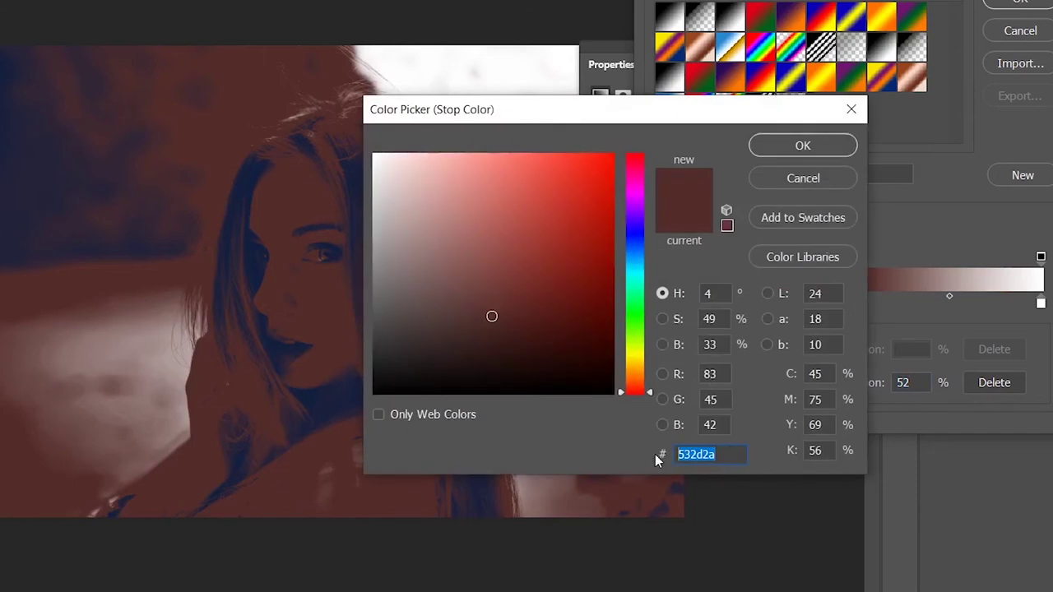
type("b87")
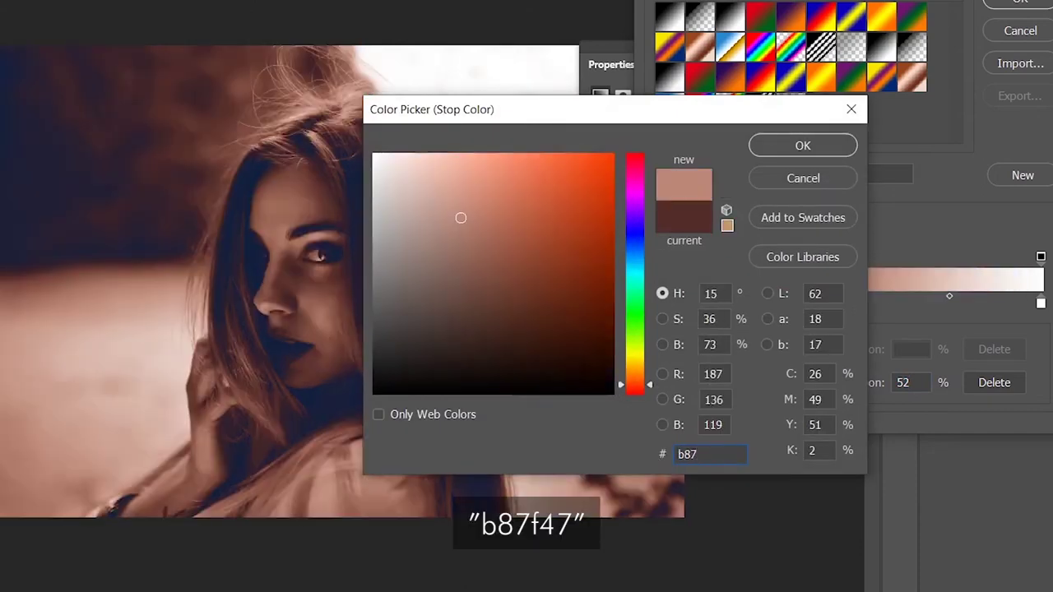
type("f")
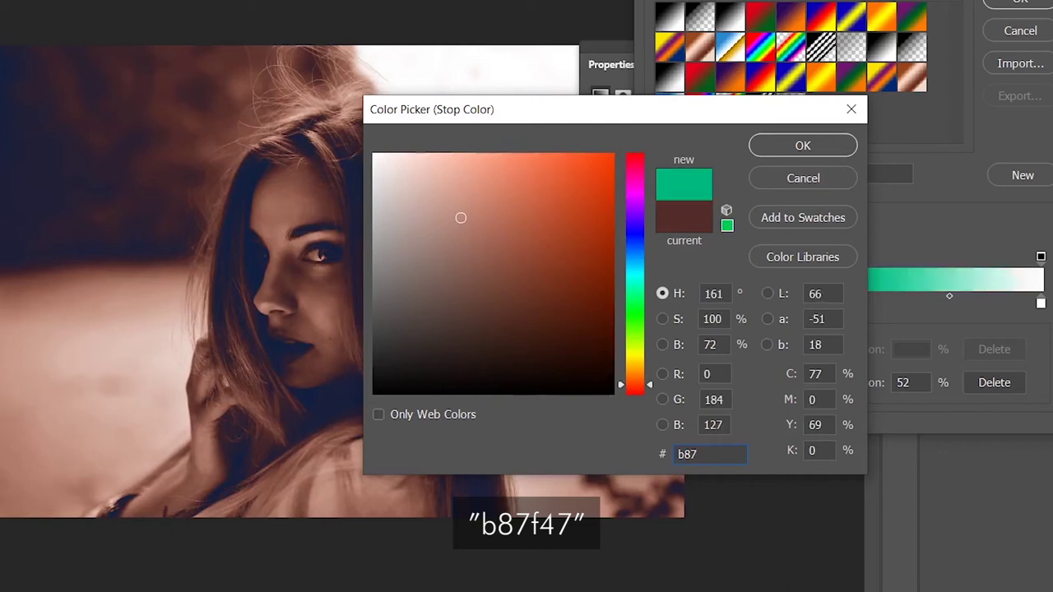
type("47")
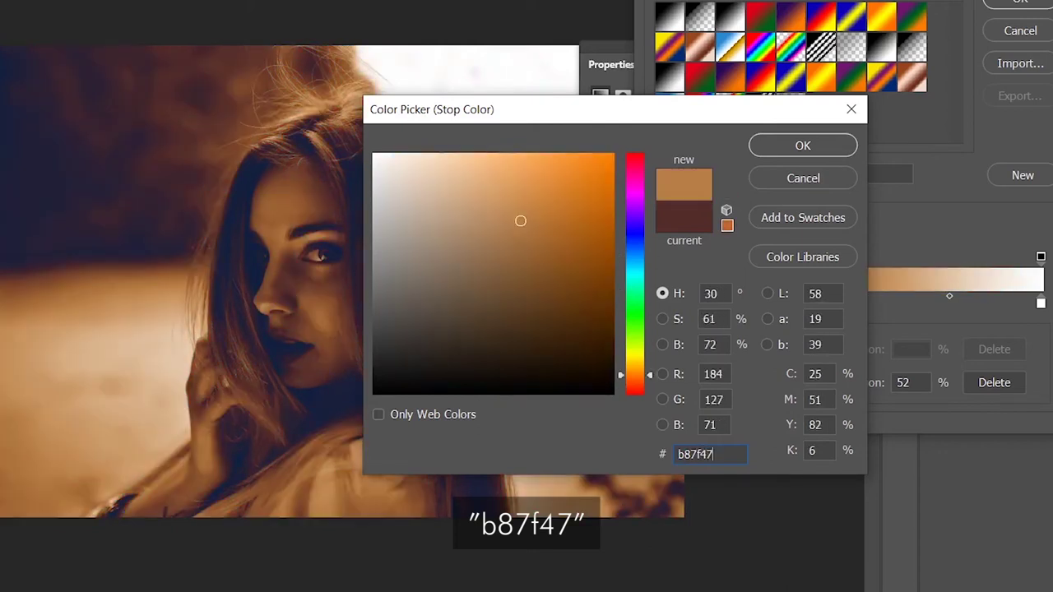
left_click(832, 148)
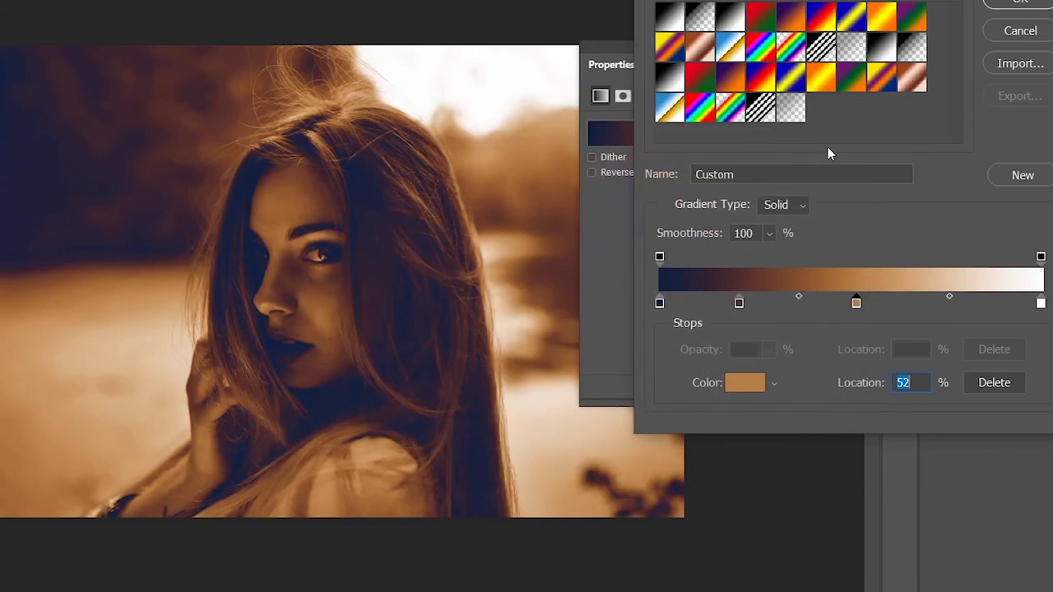
double_click(1040, 304)
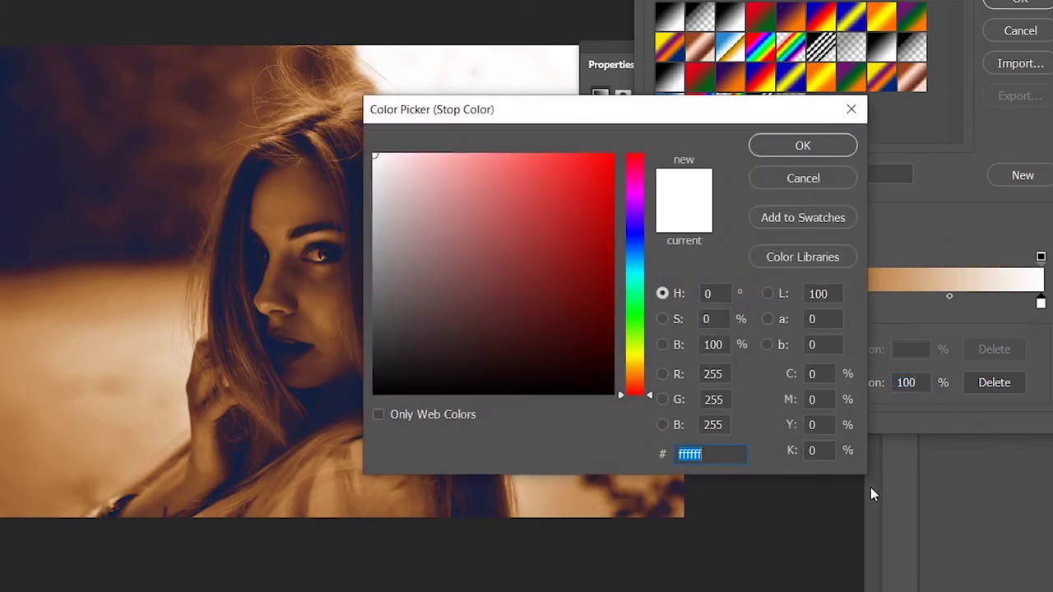
type("f")
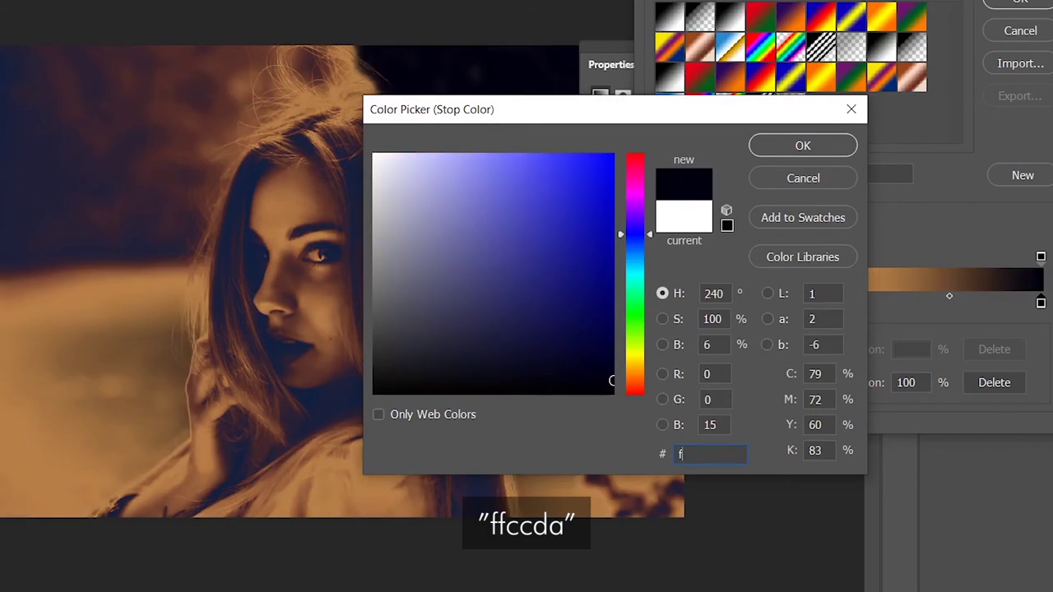
type("fc")
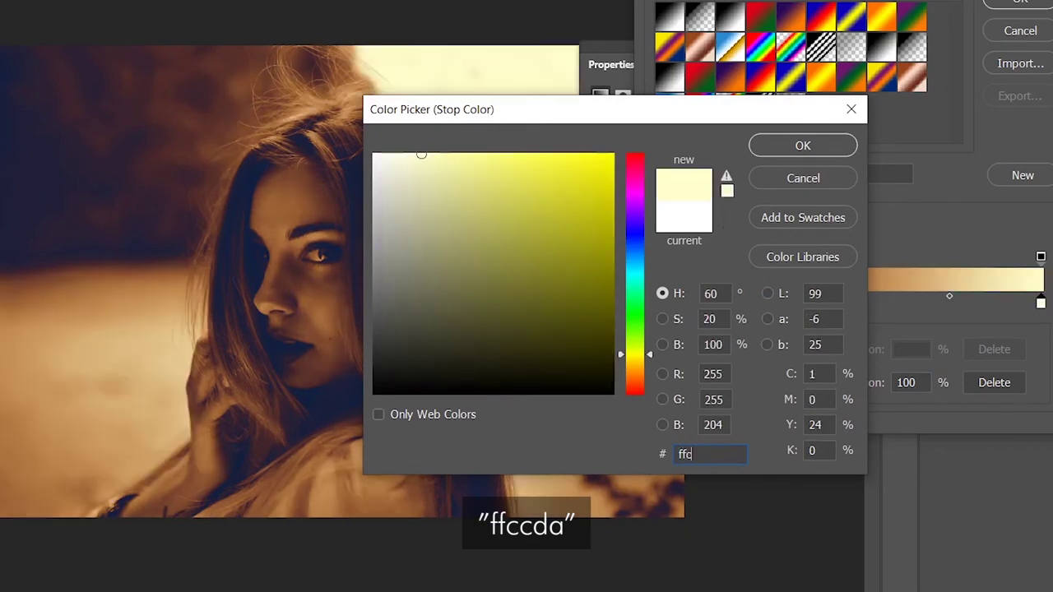
type("da")
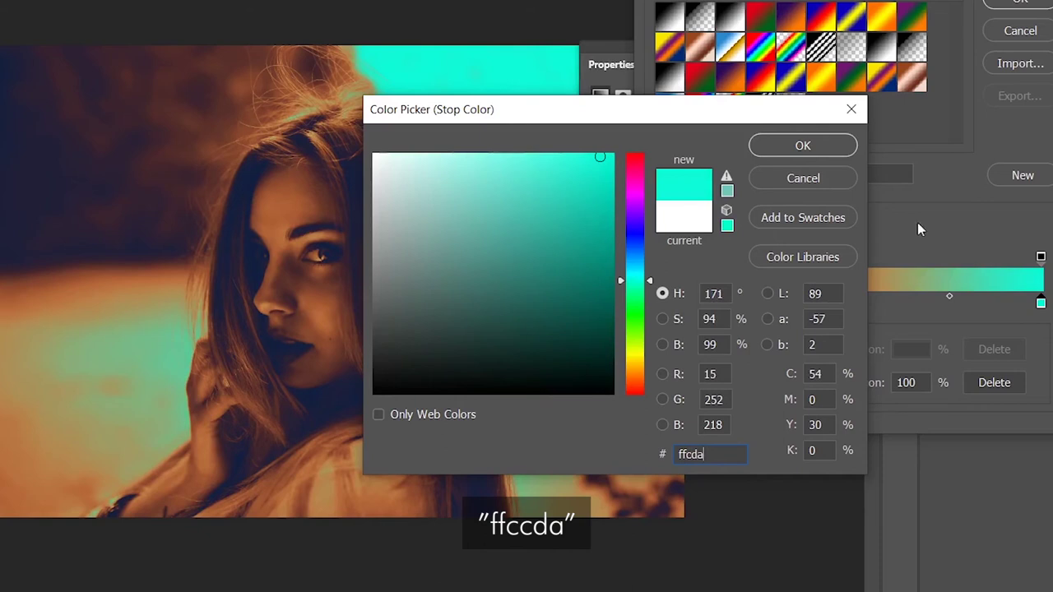
left_click(828, 148)
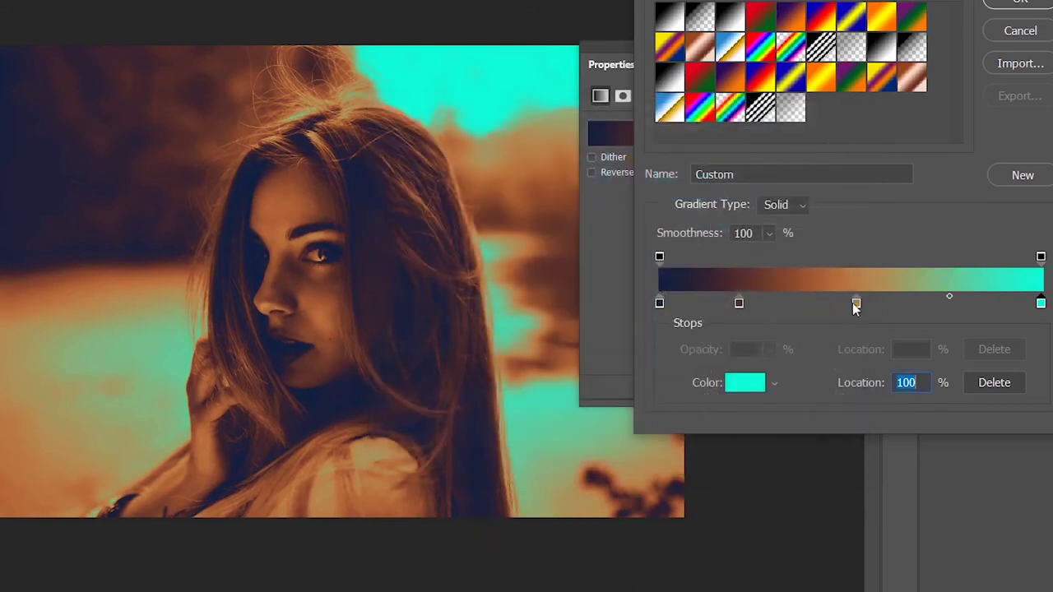
- Move the tan stop to 55% and the brown stop to 17%, then apply the gradient
left_click_drag(856, 303, 872, 307)
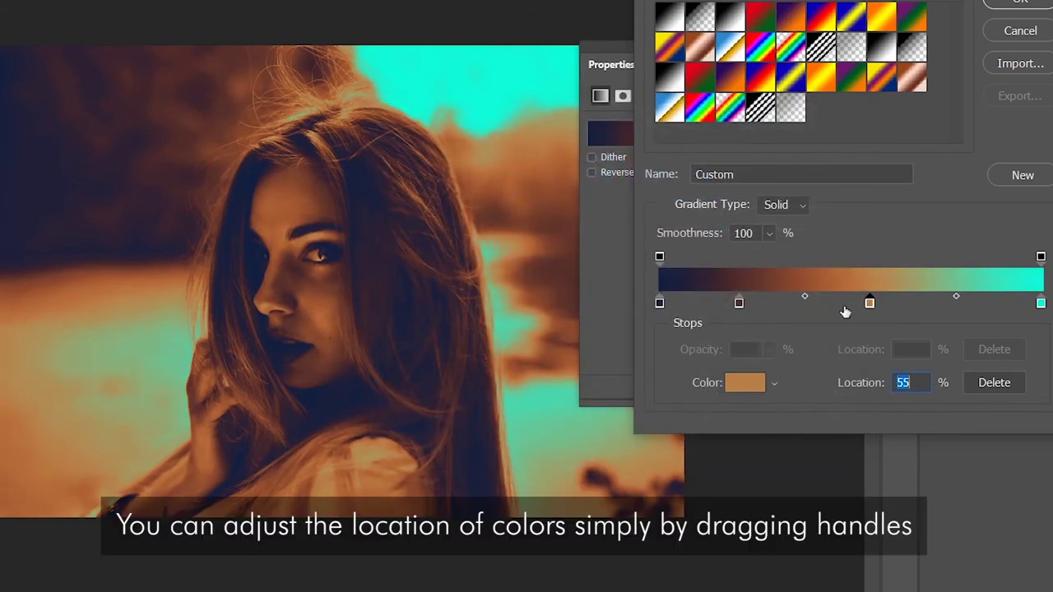
left_click(739, 302)
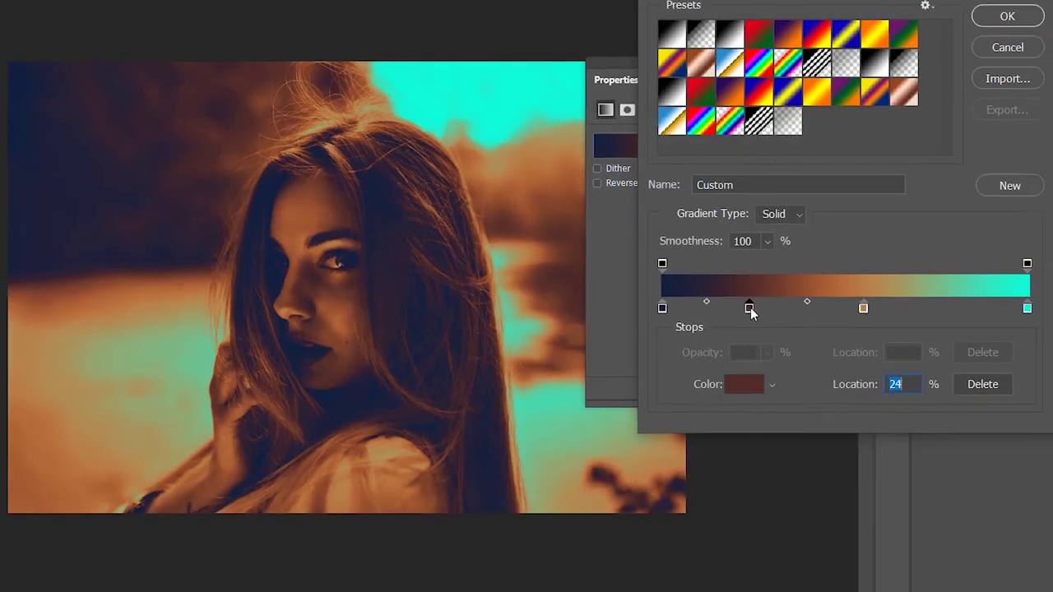
left_click_drag(740, 303, 725, 340)
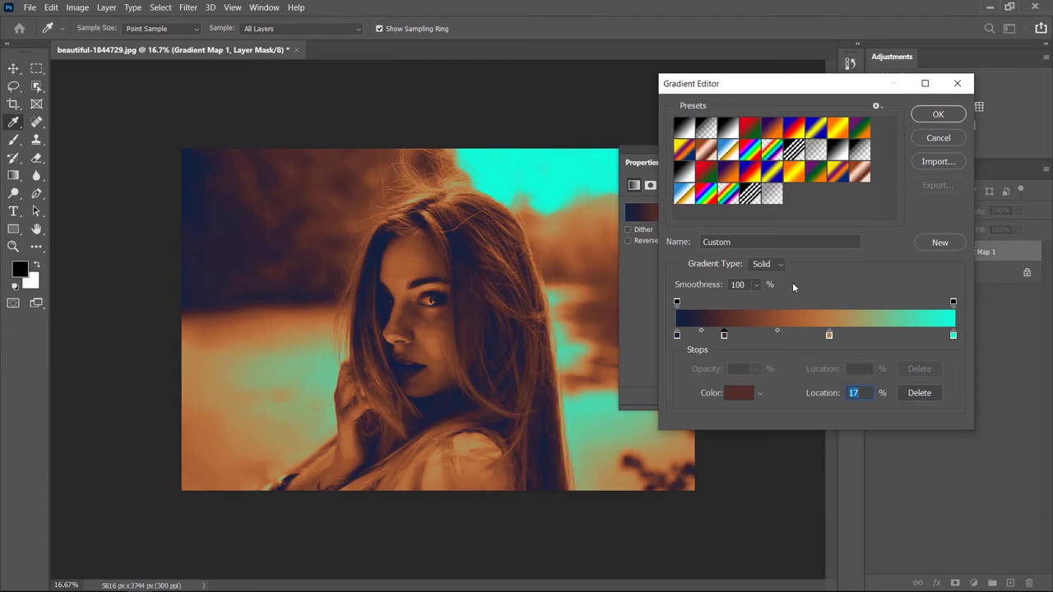
left_click(938, 114)
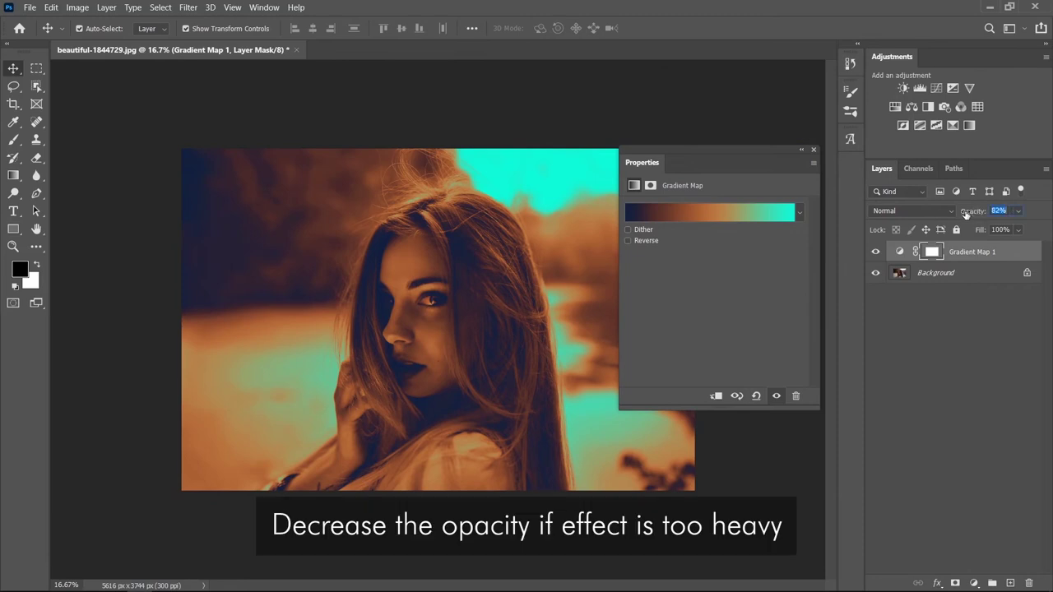
- Set the gradient map layer to 51% opacity, save, hide it, and add Gradient Map 2
left_click_drag(977, 211, 942, 224)
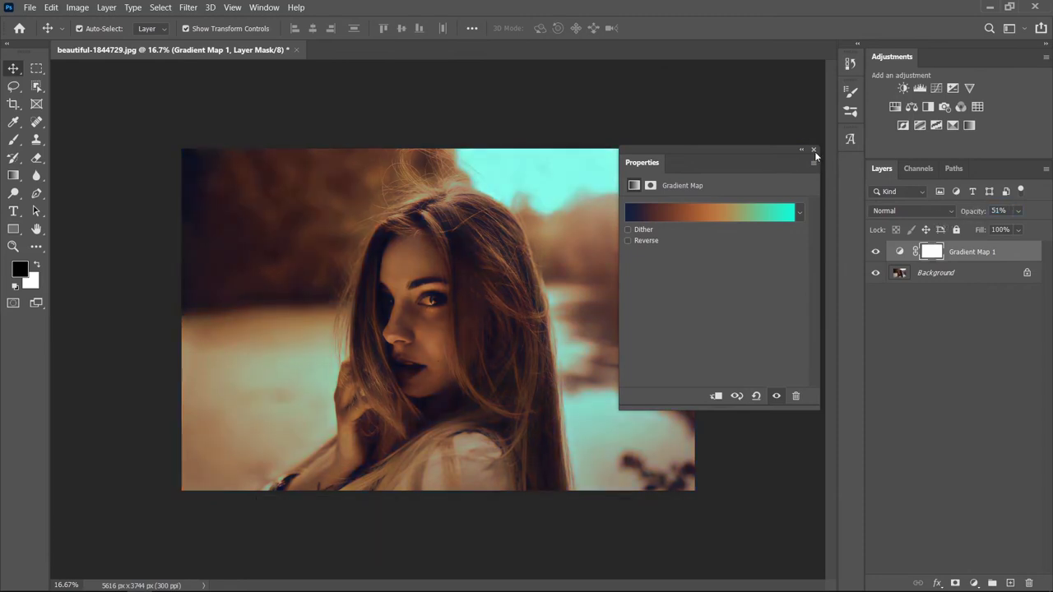
left_click(813, 150)
key("ctrl+s")
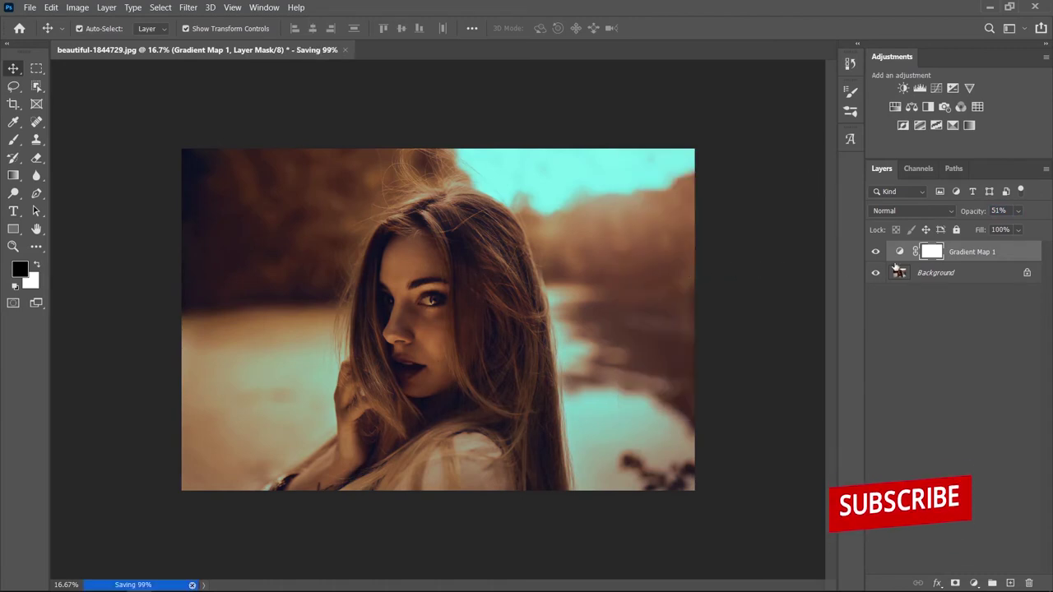
left_click(875, 252)
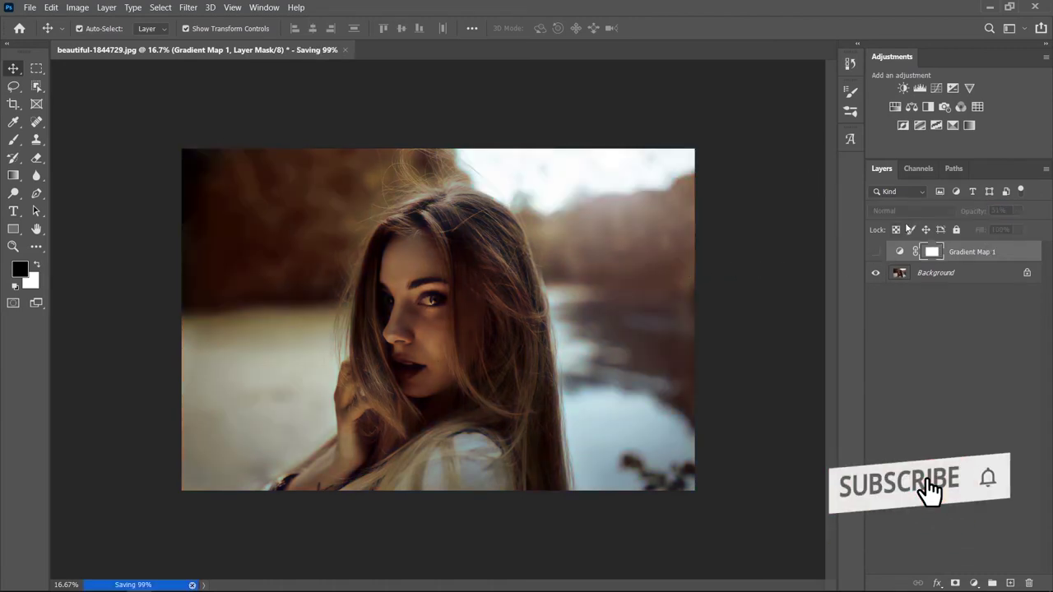
left_click(966, 125)
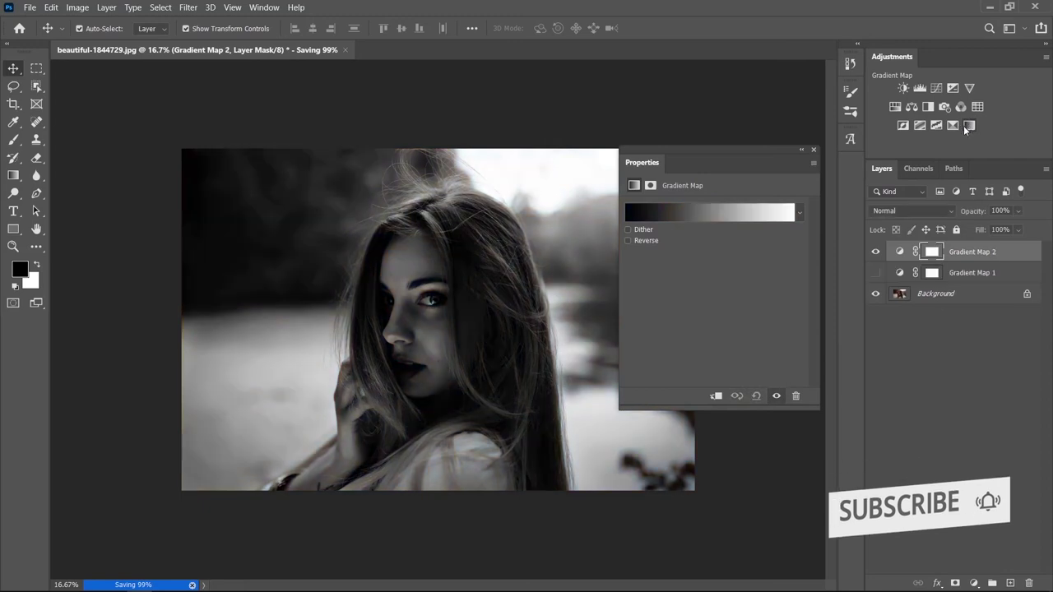
- Set Gradient Map 2's dark stop to deep navy 070088 and add a stop at 22%
left_click(741, 212)
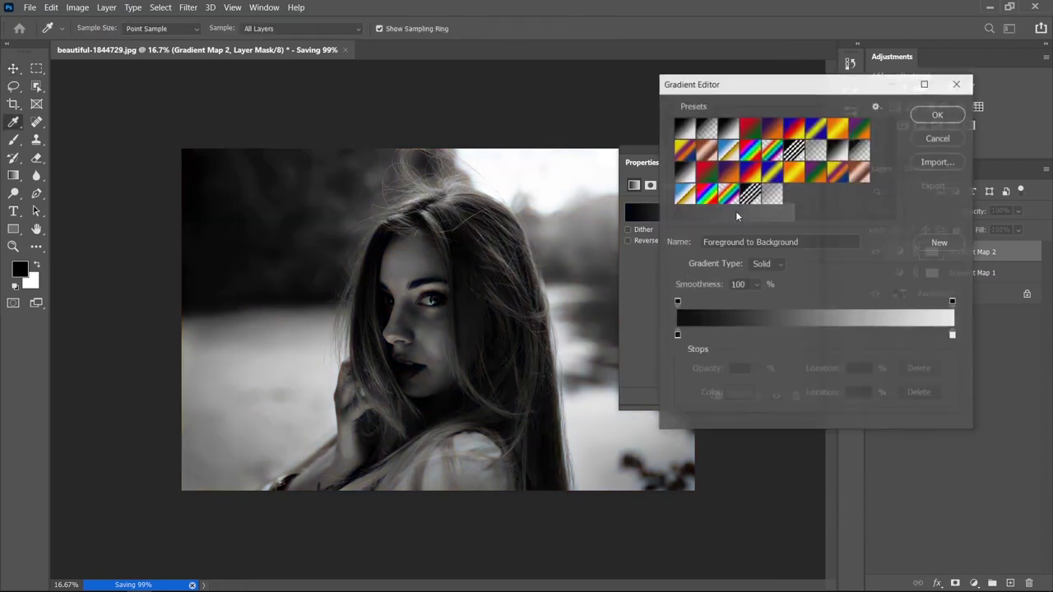
double_click(677, 336)
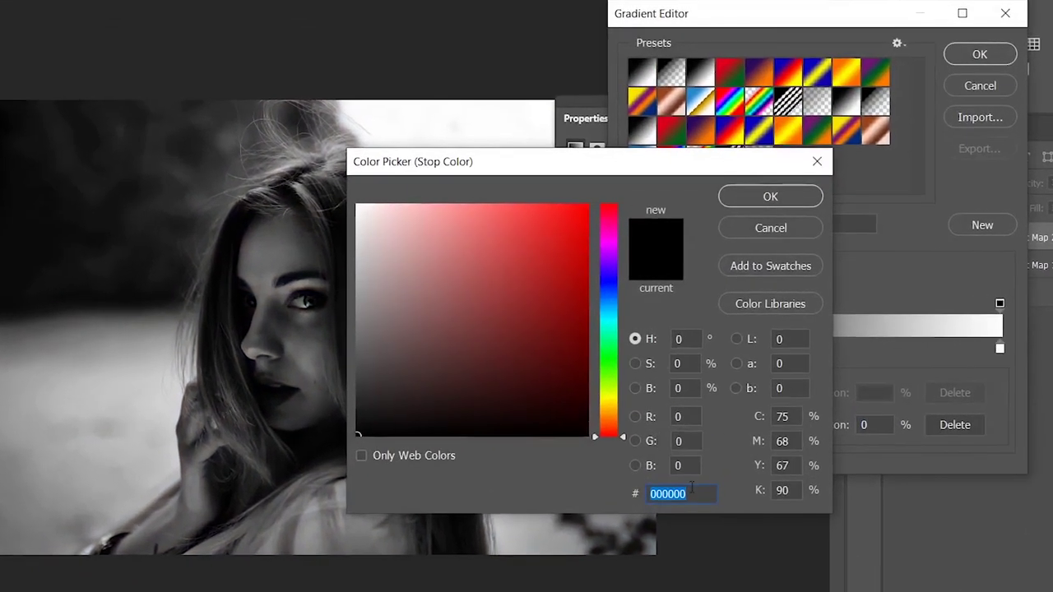
type("0700")
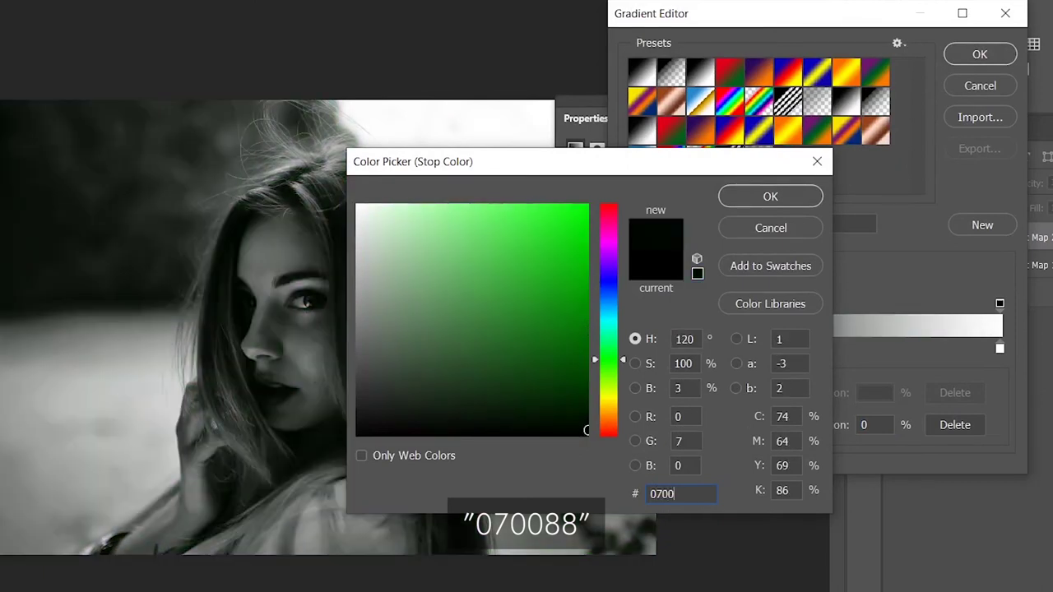
type("88")
key("Return")
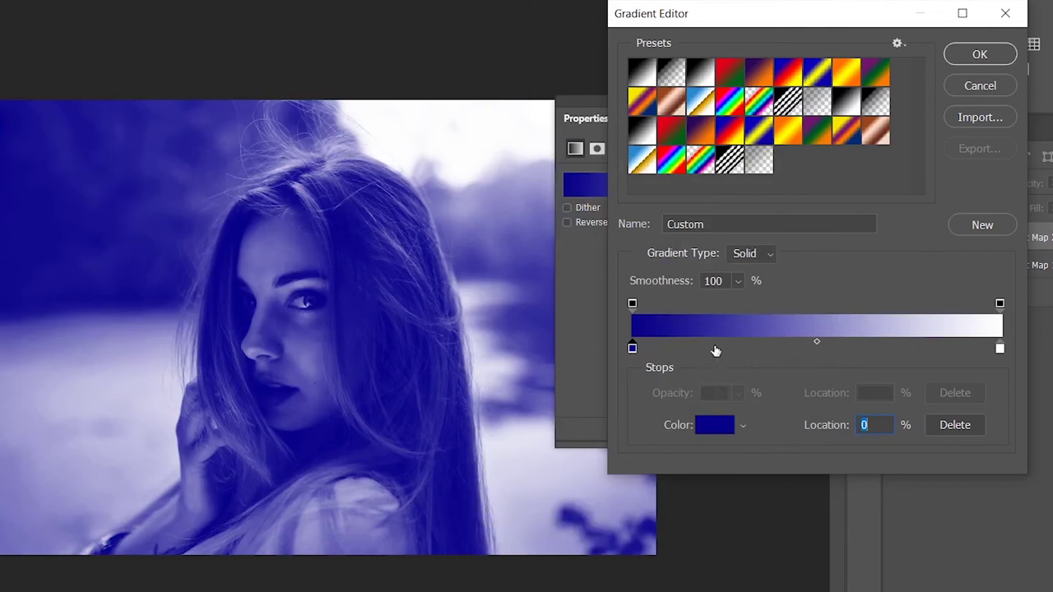
left_click(713, 349)
- Colour the 22% stop 6da6c1 and add a light cyan b4fbff stop at 55%
double_click(712, 349)
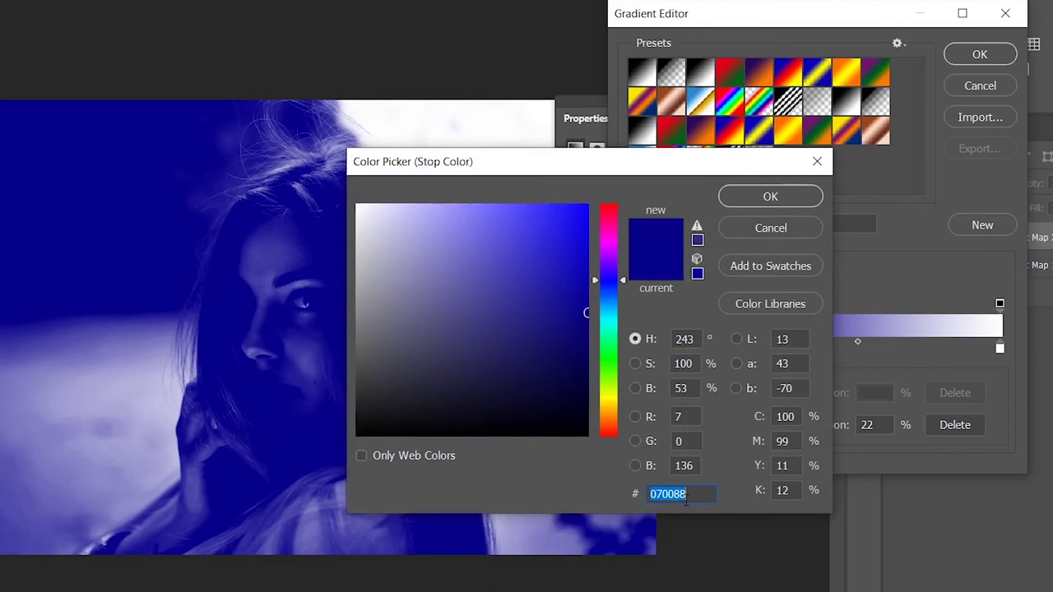
type("6")
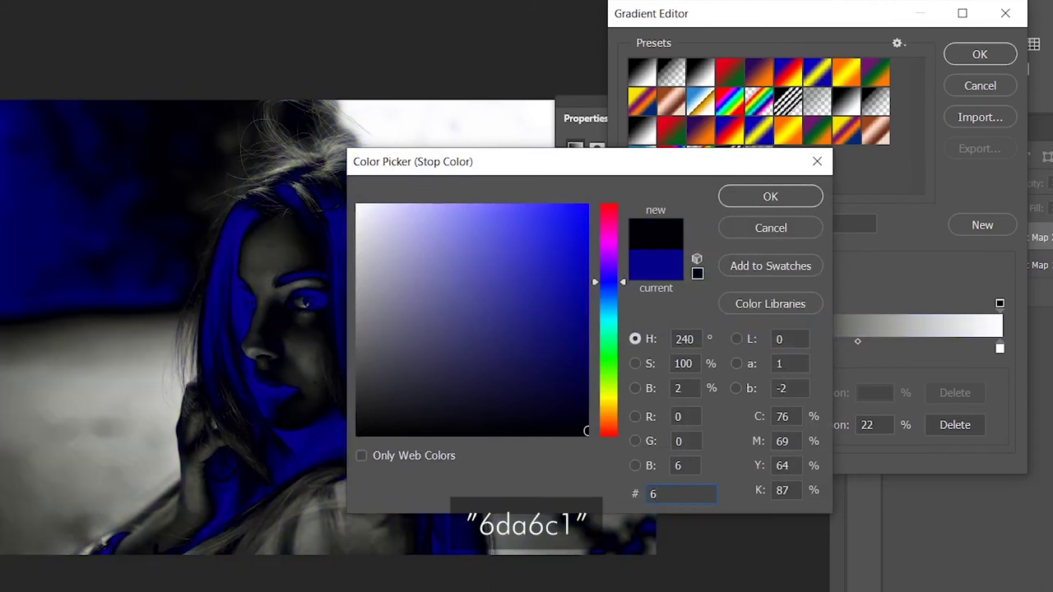
type("da")
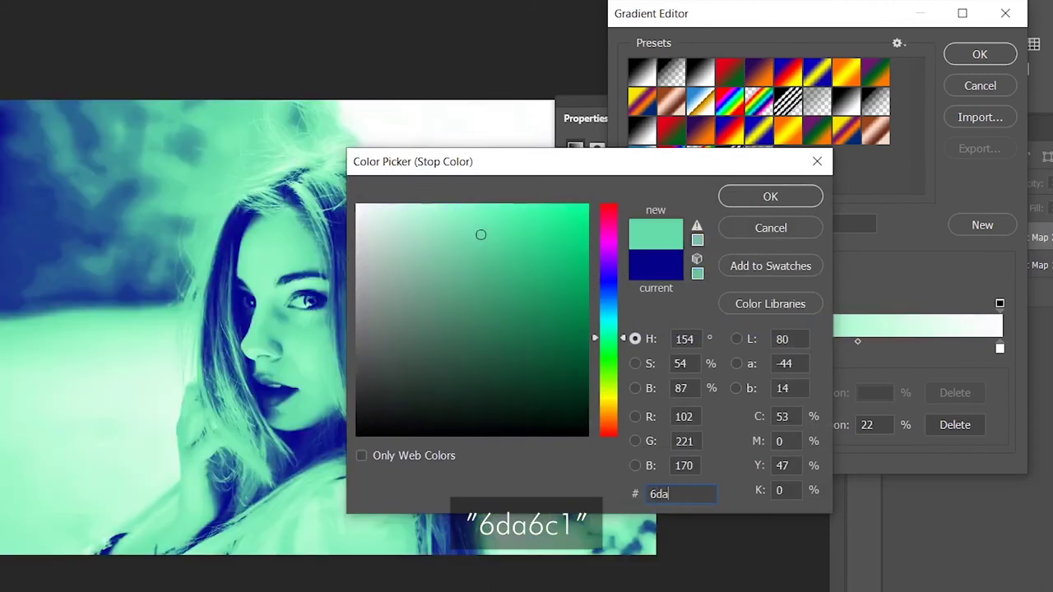
type("6c")
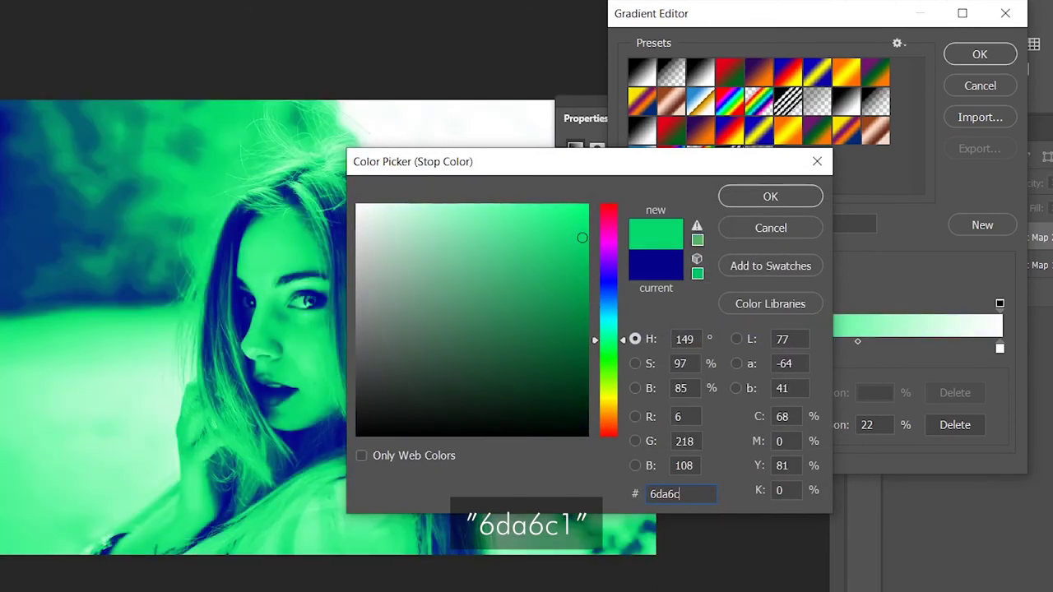
type("1")
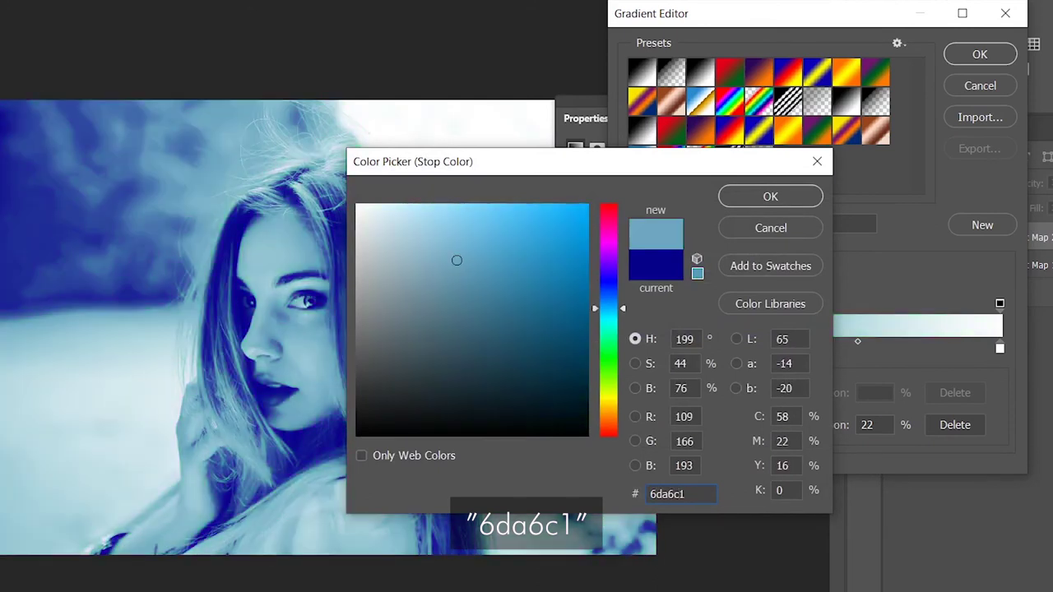
key("Return")
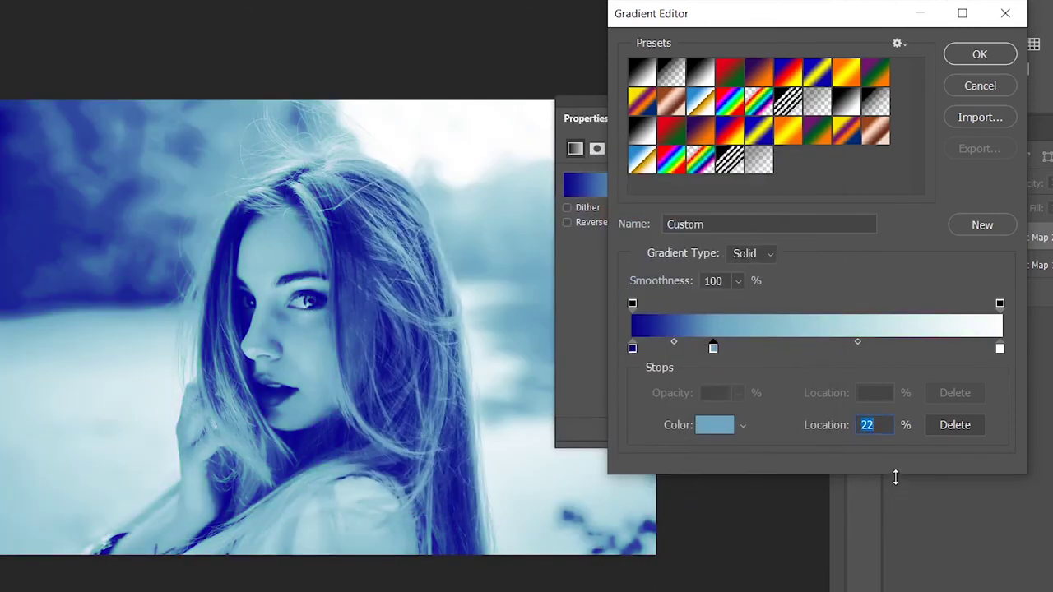
left_click(834, 350)
double_click(834, 349)
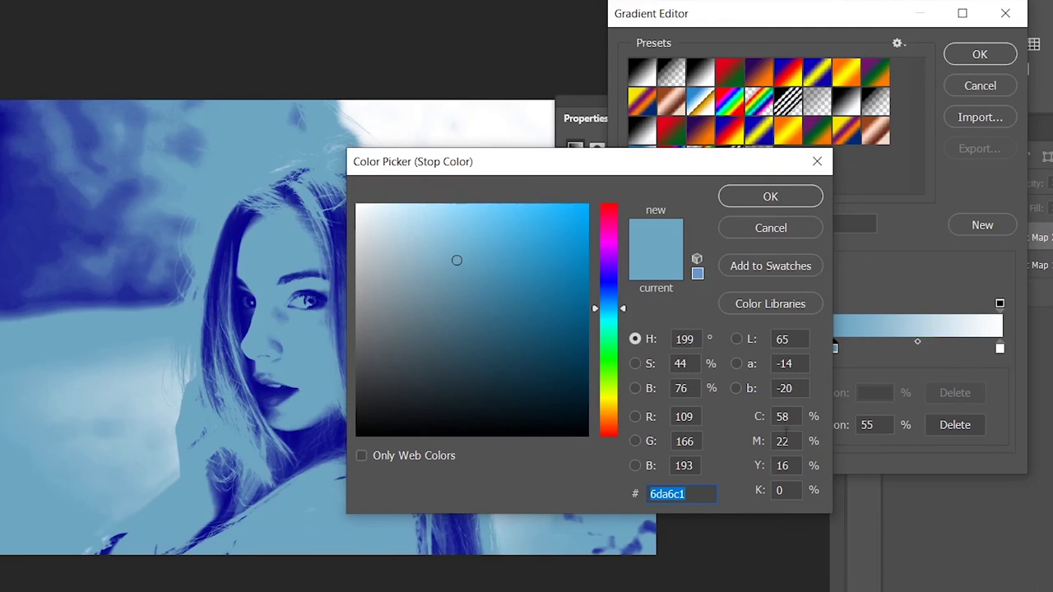
type("00000bb")
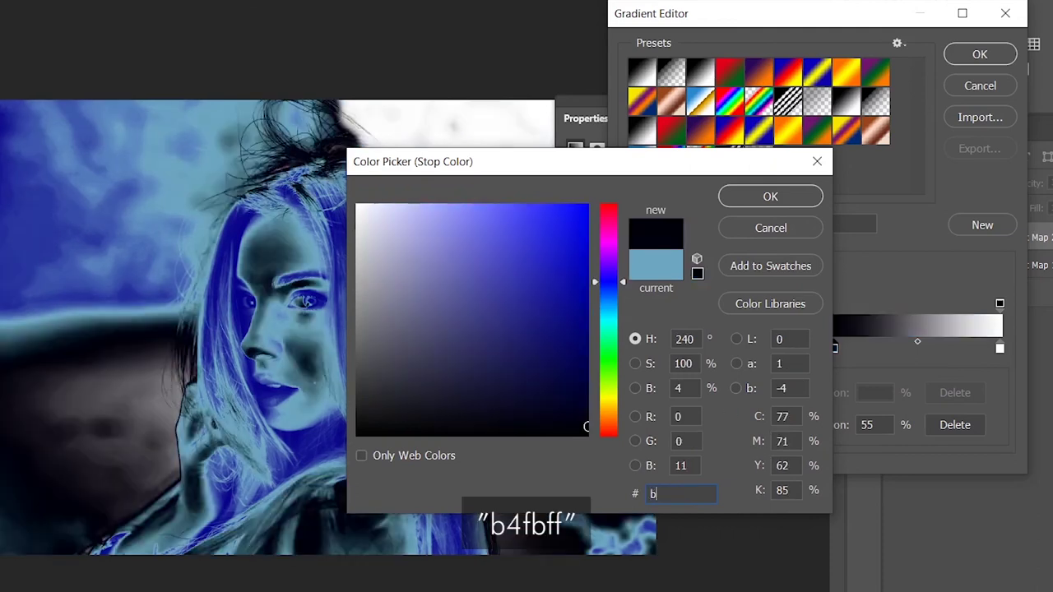
type("4")
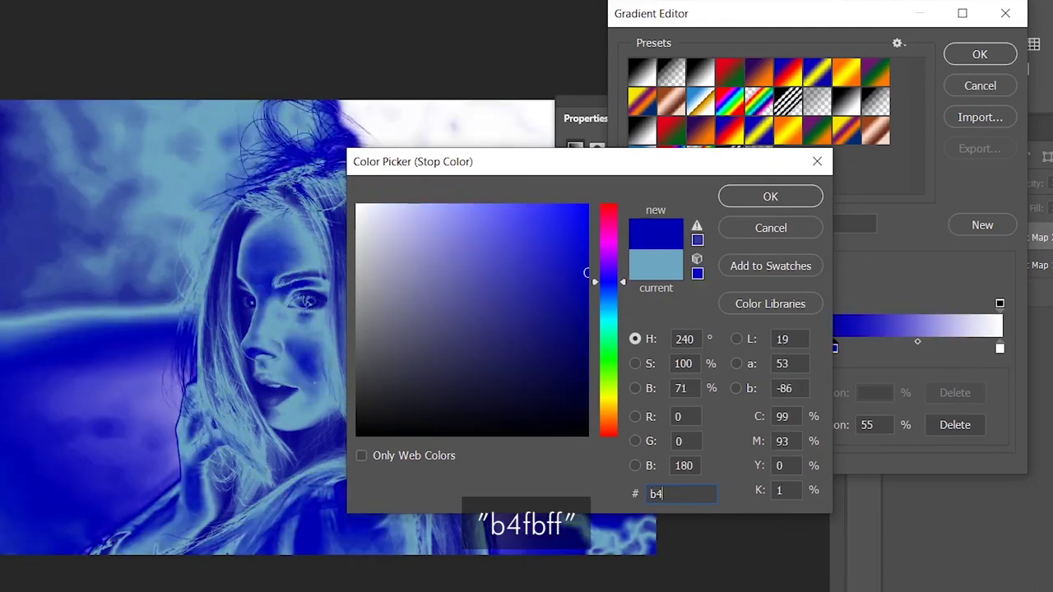
type("fbff")
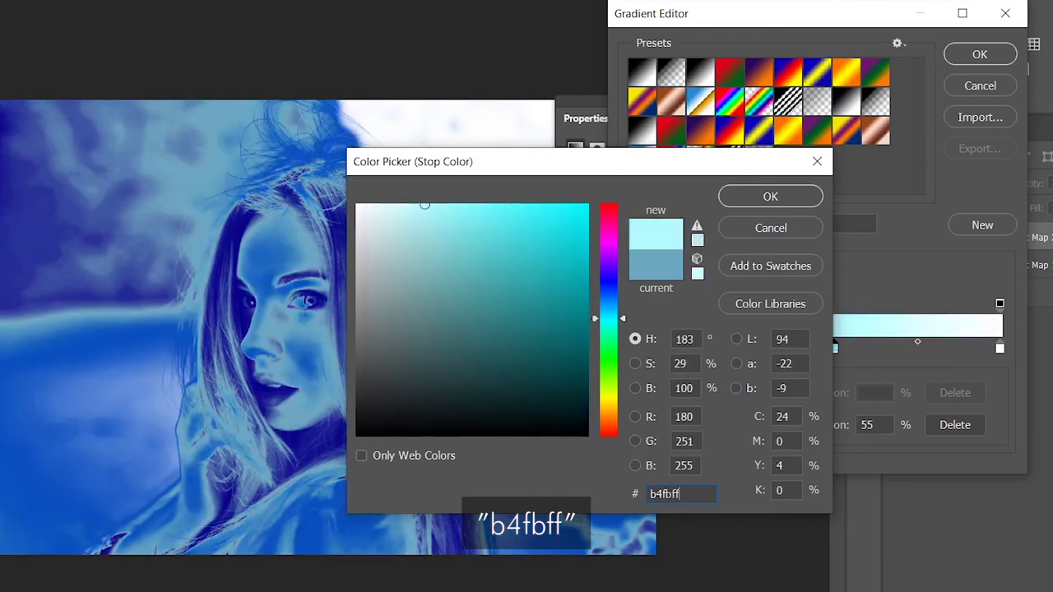
key("Return")
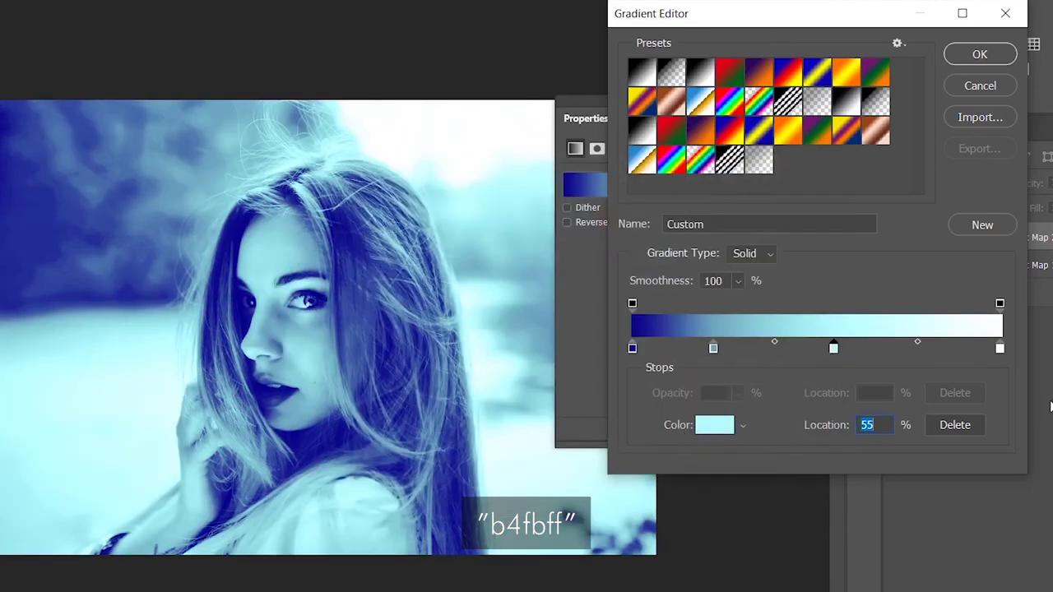
- Set Gradient Map 2's white end stop to the cream colour #fff9ec
double_click(1000, 348)
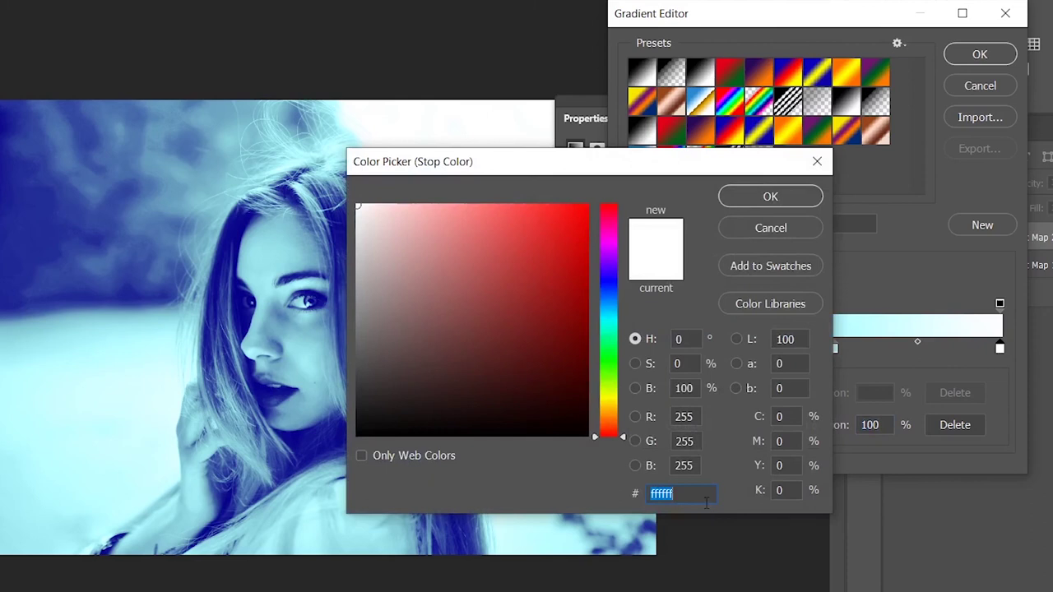
type("fff")
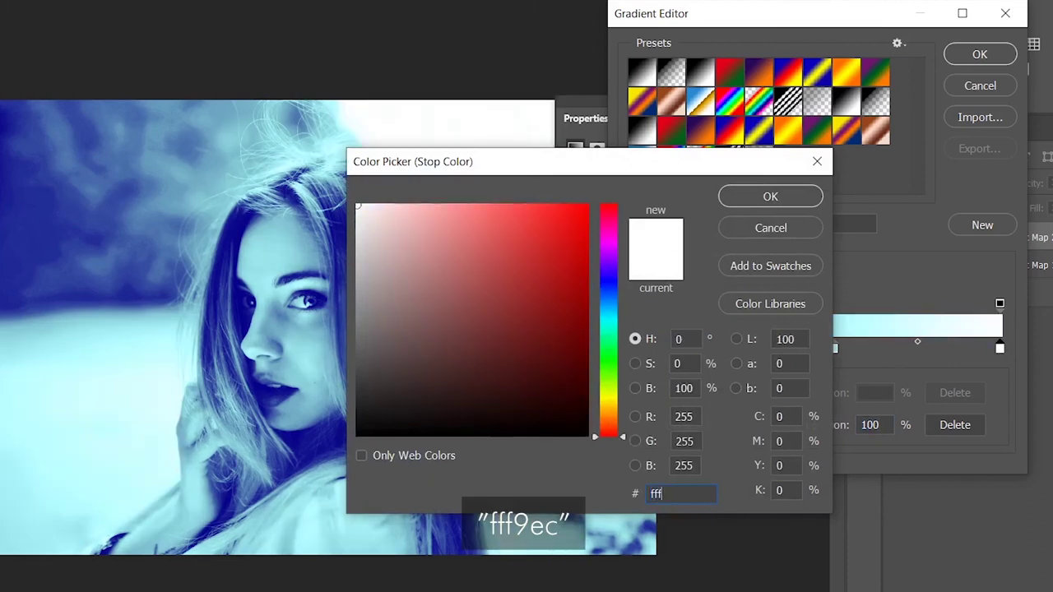
type("9")
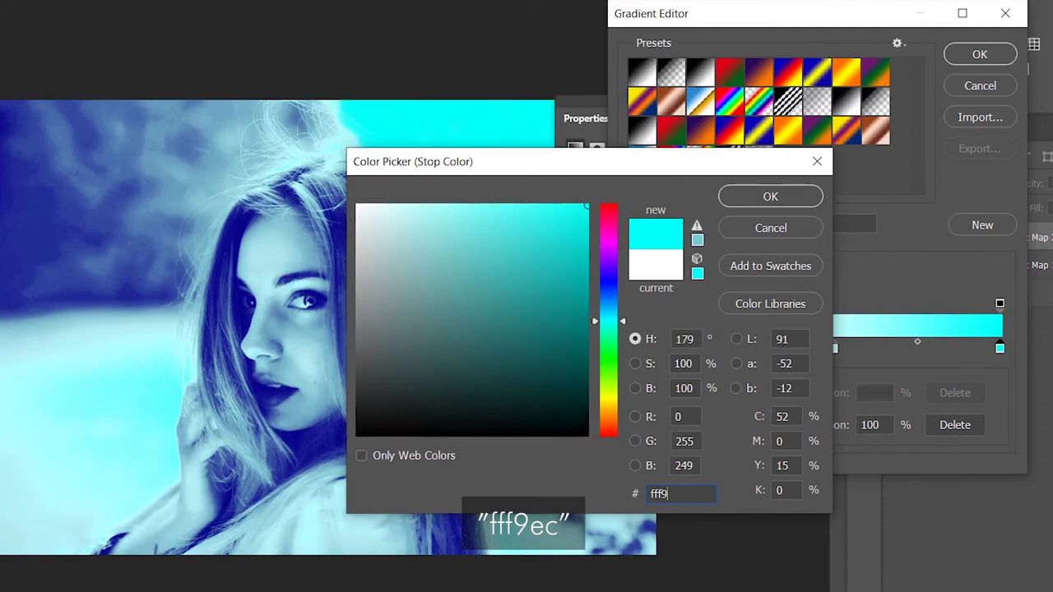
type("ec")
key("Return")
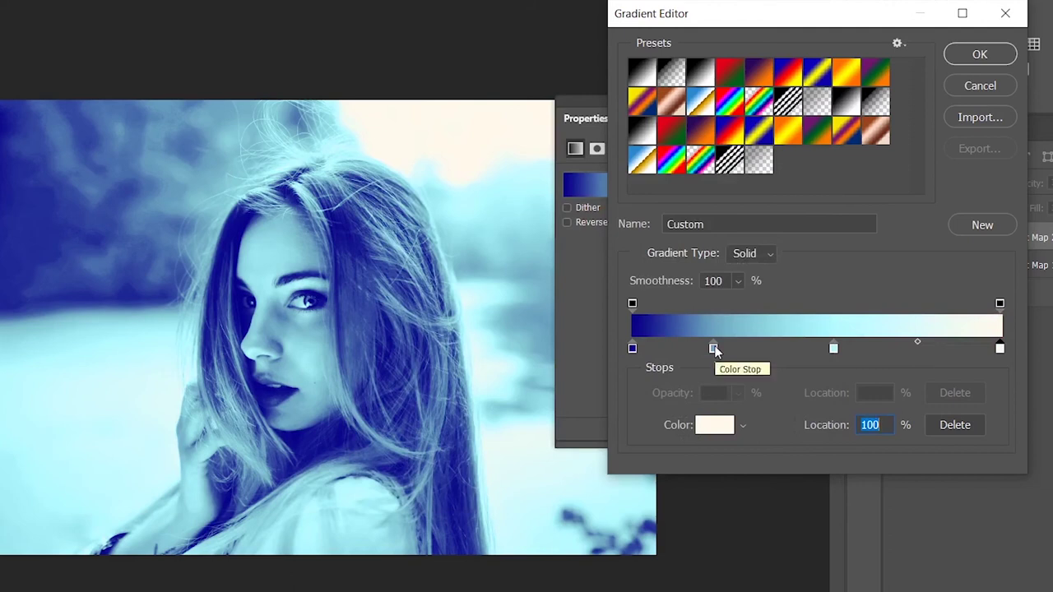
- Move the steel-blue stop to 36% and the pale cyan stop to 67%, then apply the gradient
left_click_drag(715, 350, 764, 348)
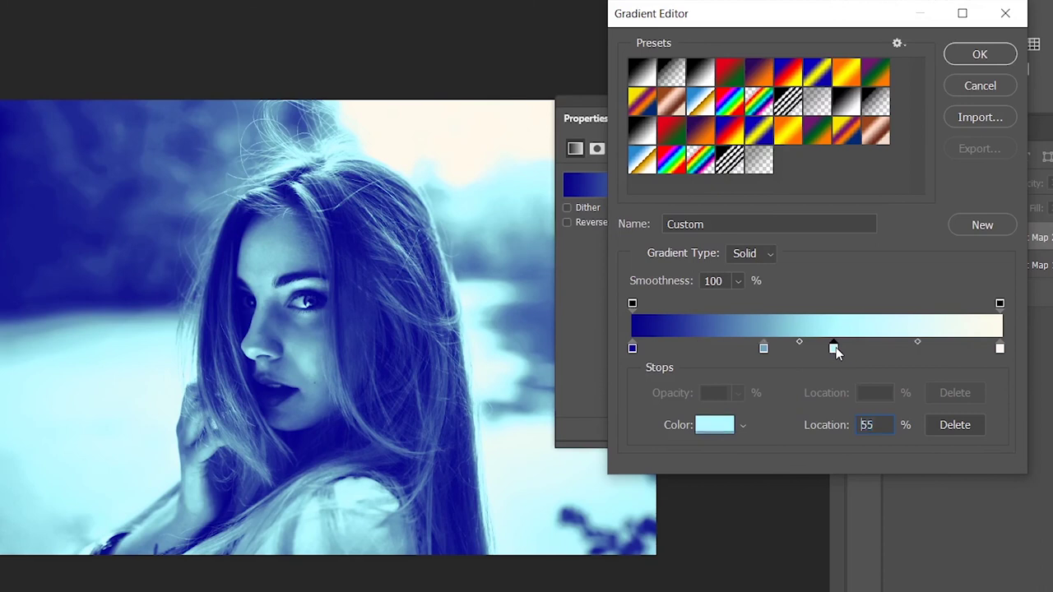
left_click_drag(836, 347, 880, 352)
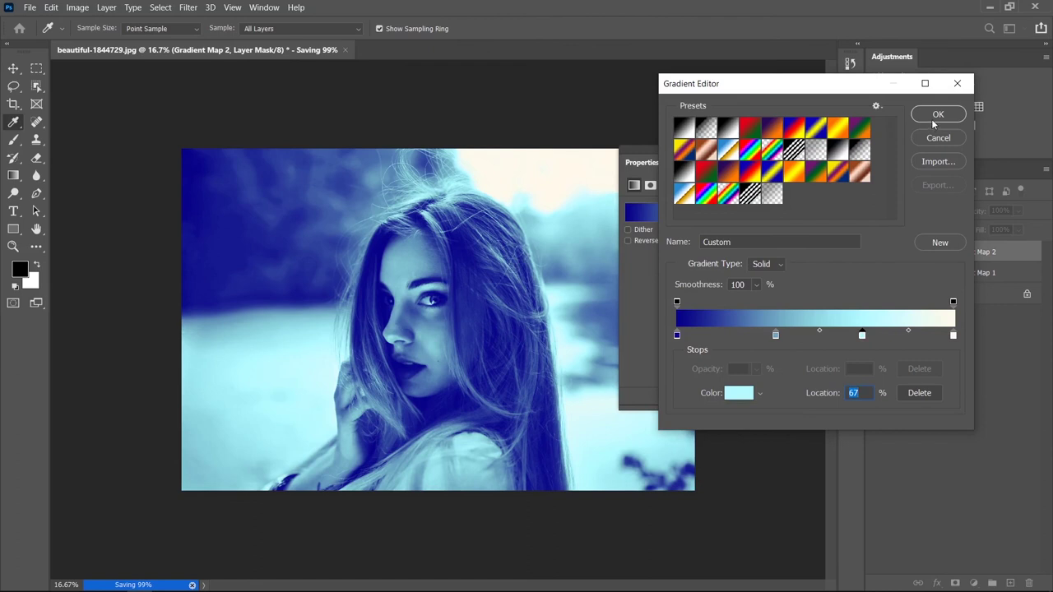
left_click(937, 115)
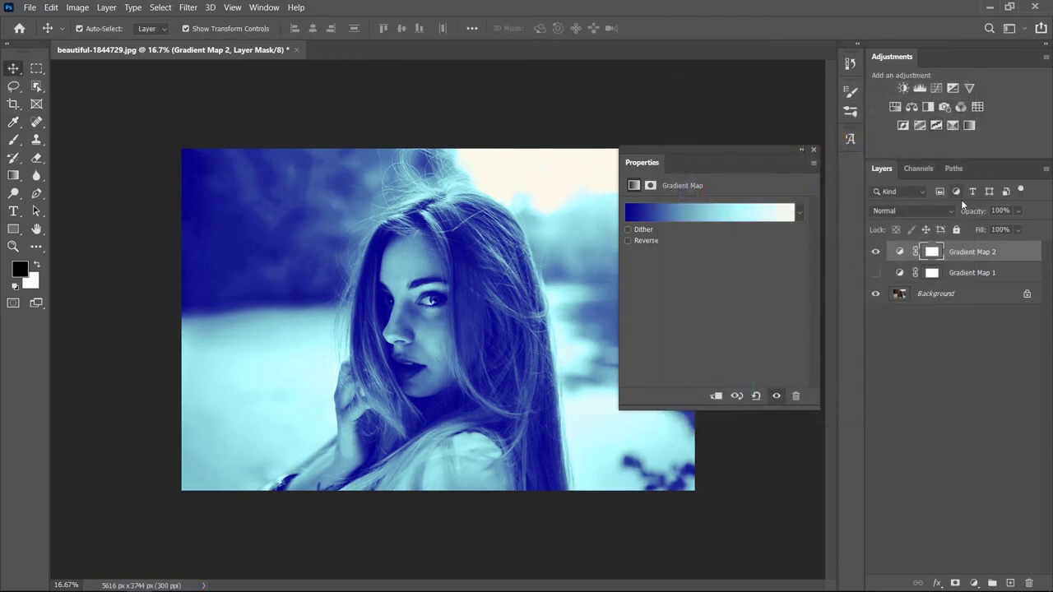
- Lower Gradient Map 2 to 59% opacity, close its properties, and hide the layer
left_click_drag(983, 212, 952, 215)
left_click(815, 150)
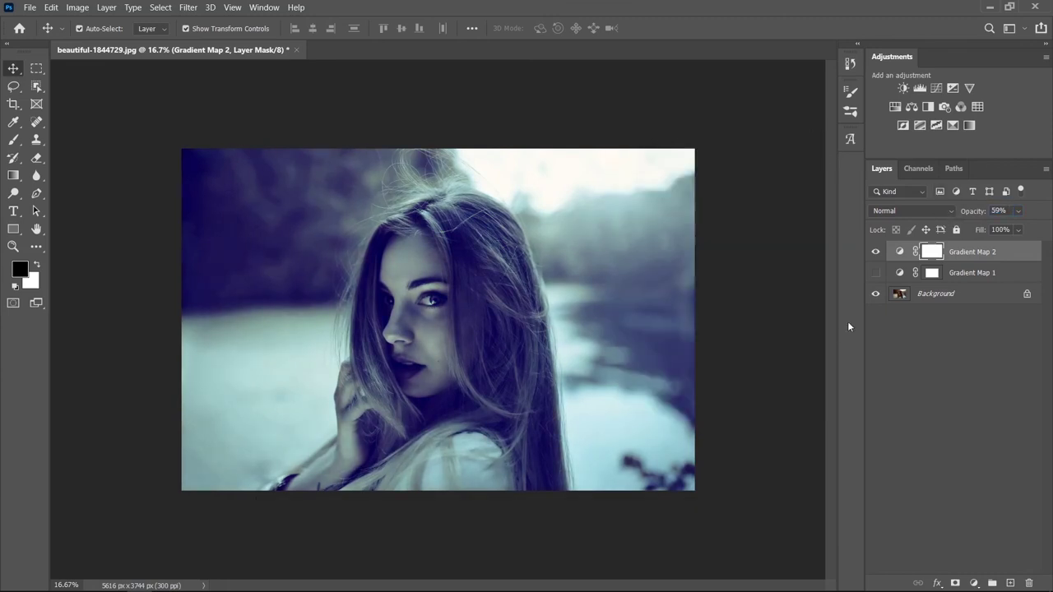
left_click(875, 253)
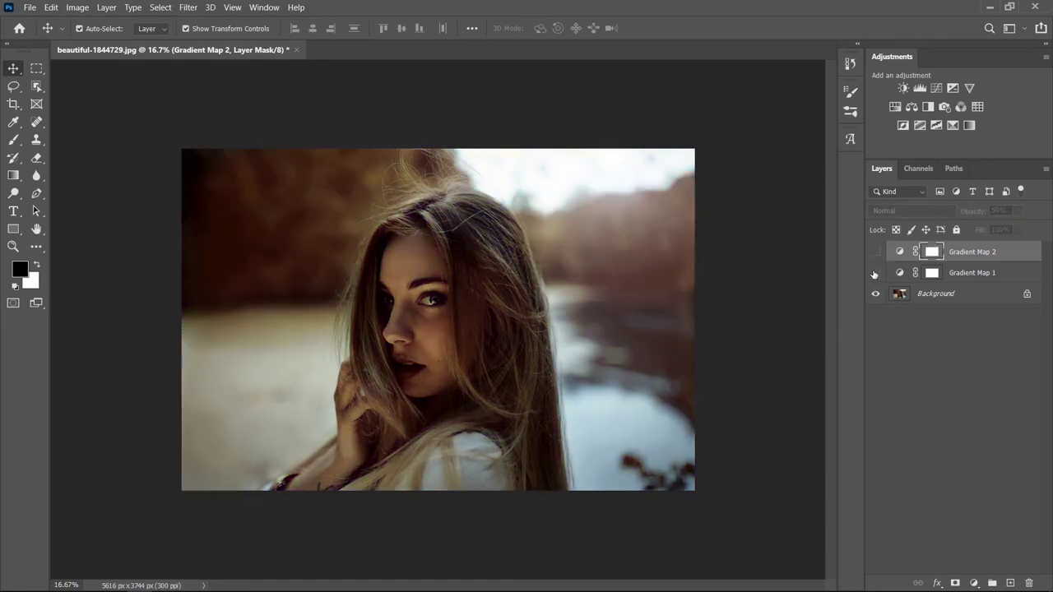
- Toggle Gradient Map 1 and 2 on and off to compare against the original, leaving both hidden
left_click(875, 273)
left_click(874, 273)
left_click(875, 273)
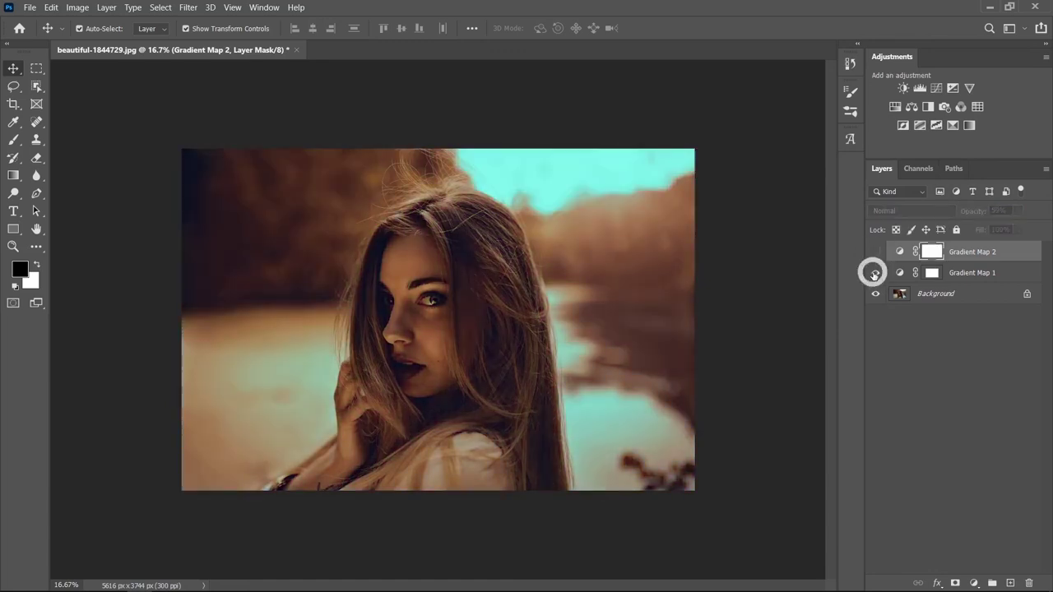
left_click(874, 273)
left_click(875, 252)
left_click(875, 253)
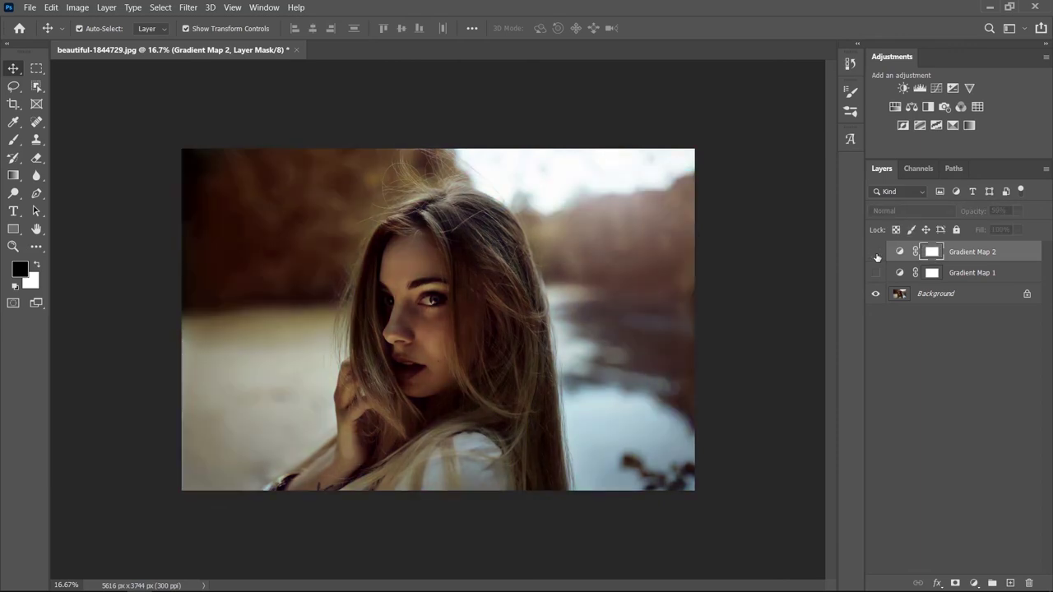
left_click(876, 252)
left_click(875, 253)
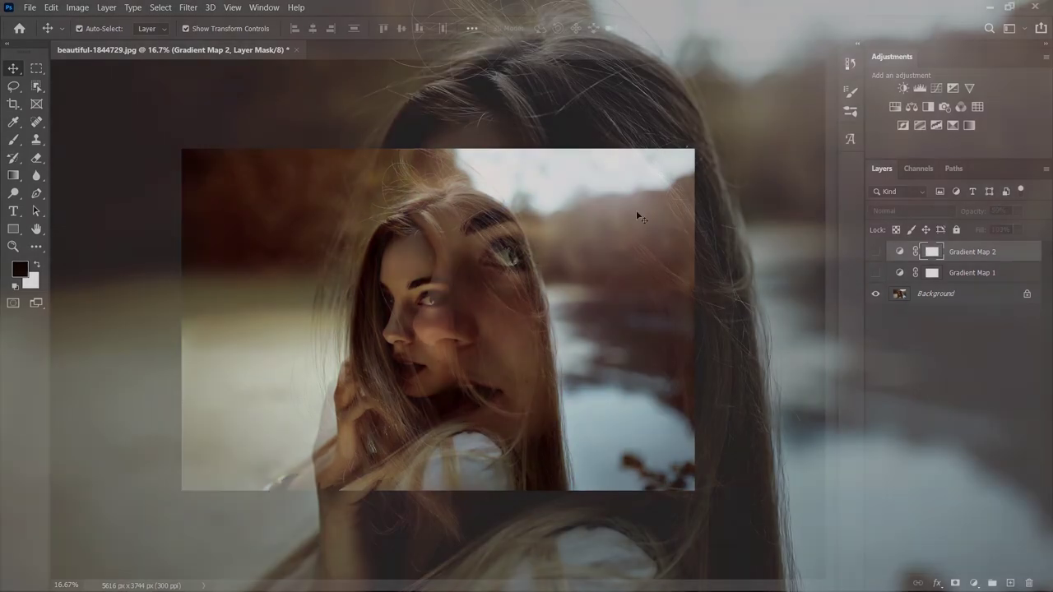